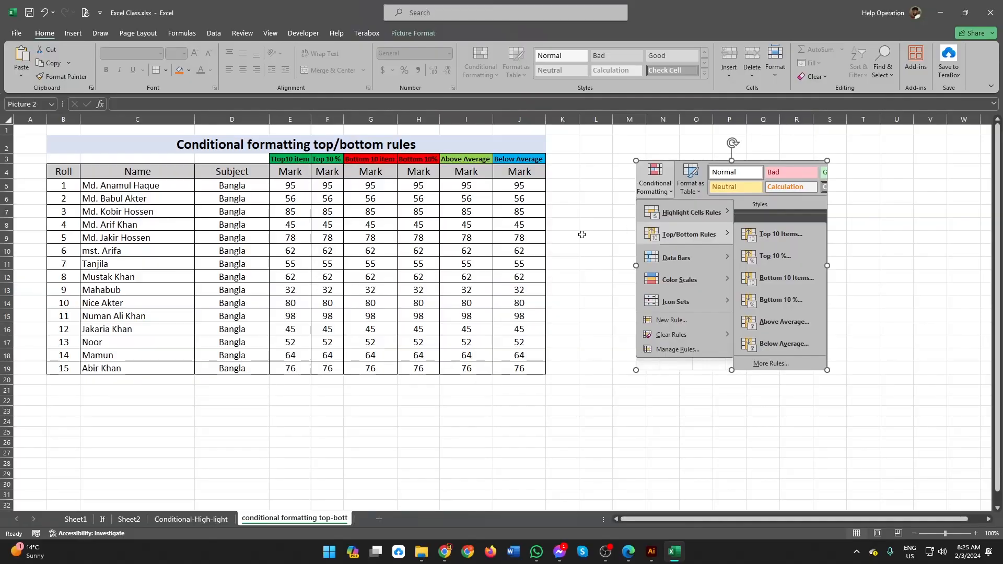
left_click(577, 241)
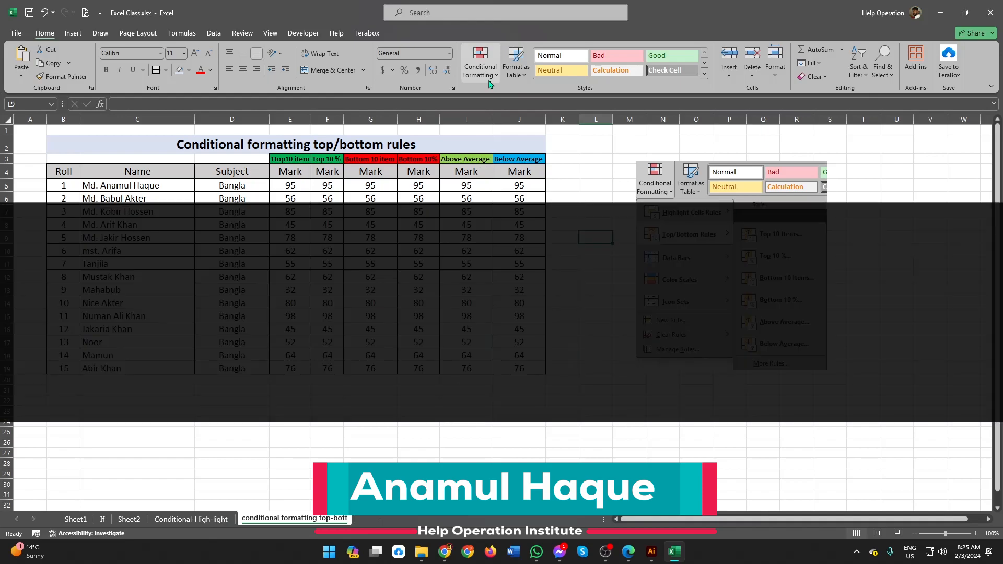
left_click(489, 79)
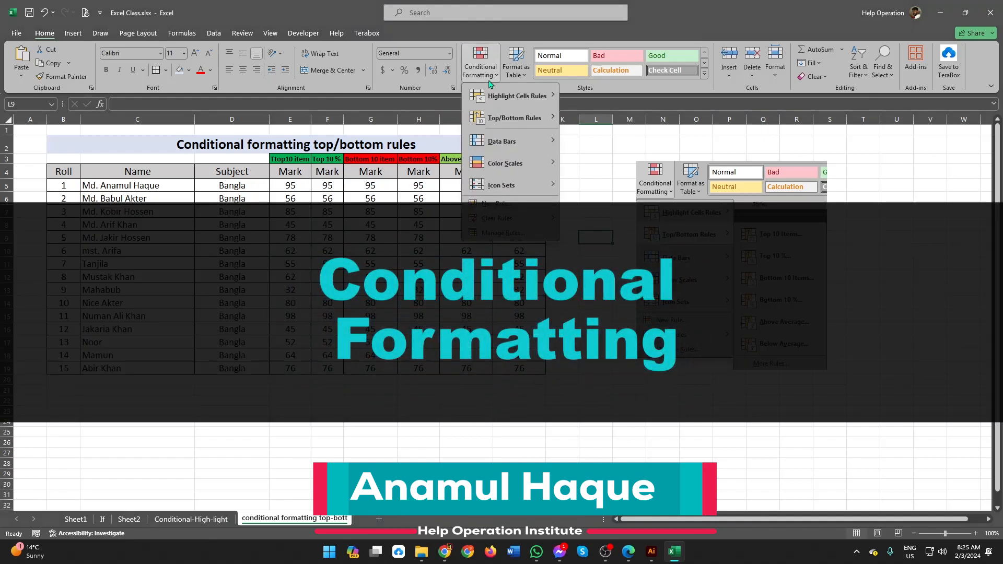
mouse_move(525, 101)
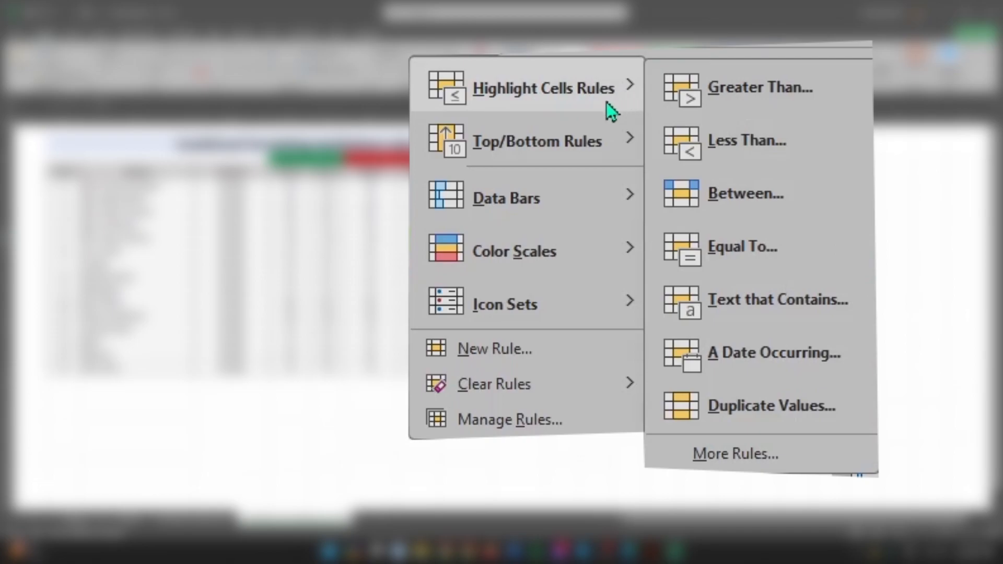
mouse_move(539, 148)
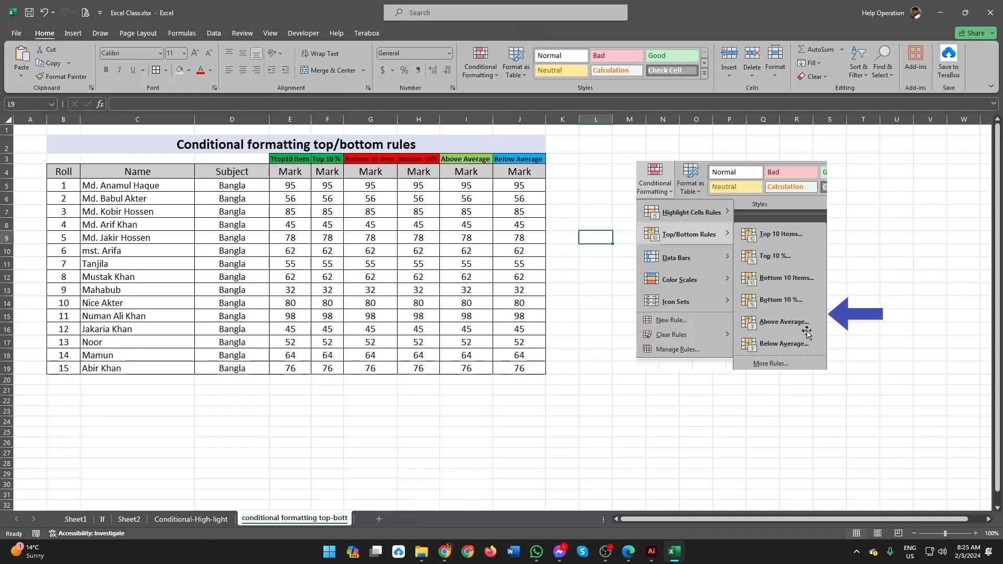
left_click(371, 264)
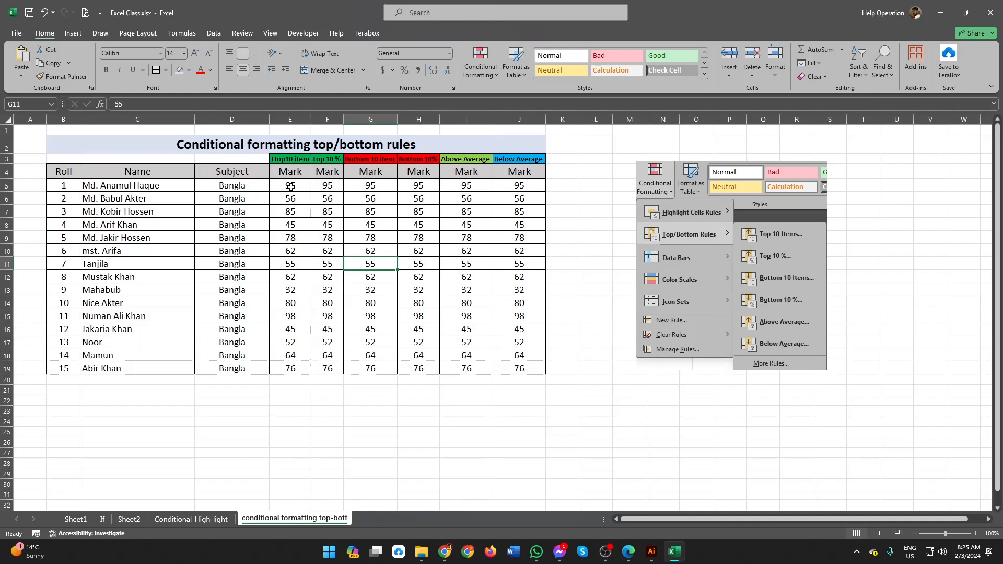
Start a Top 10 Items conditional formatting rule for the marks in E5:E19.
left_click_drag(290, 186, 300, 370)
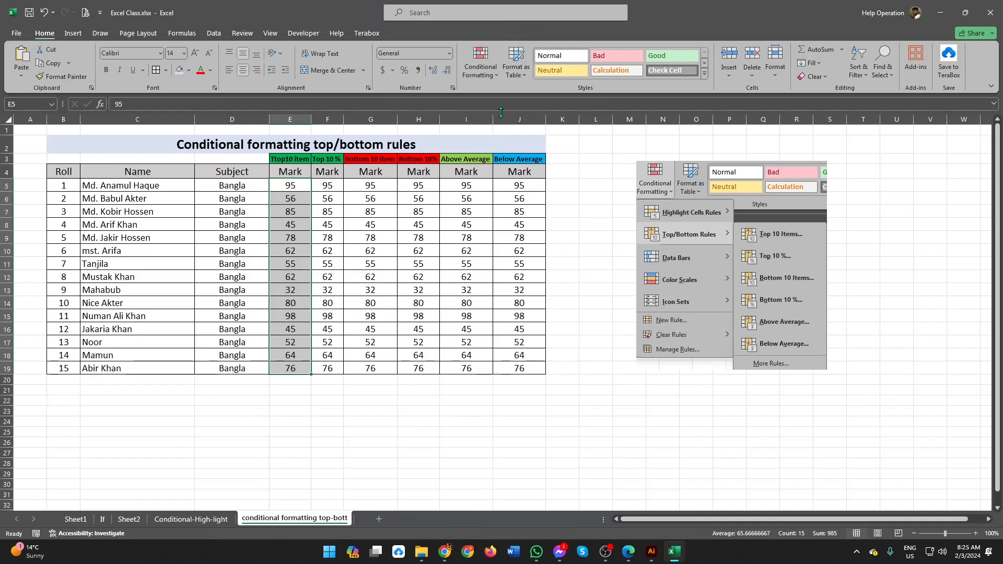
left_click(490, 76)
mouse_move(518, 118)
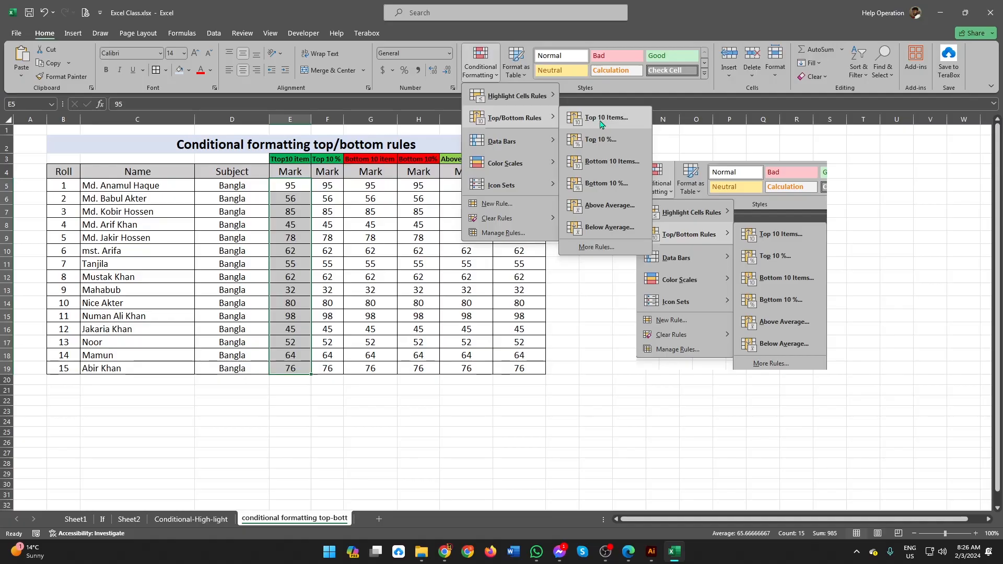
left_click(699, 147)
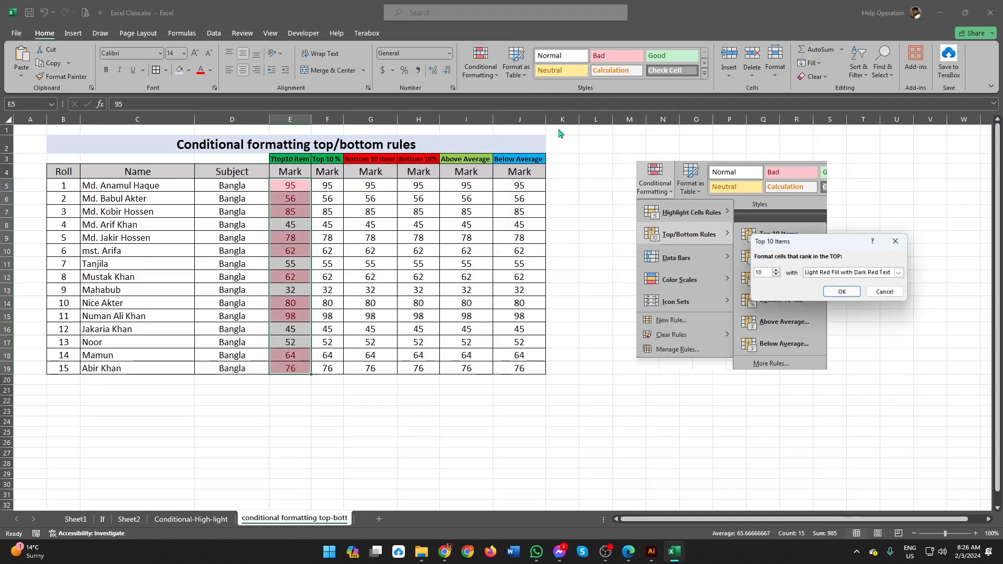
left_click_drag(820, 241, 497, 182)
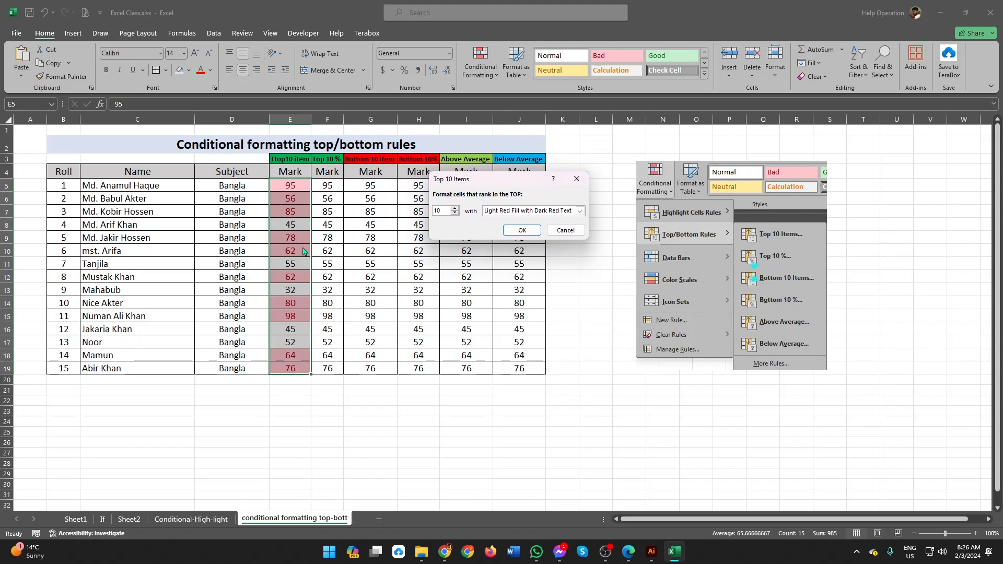
Try rank counts of 3, 10, 14 and 7 in the Top 10 Items rule to preview which marks are highlighted.
left_click_drag(446, 211, 420, 209)
type("3")
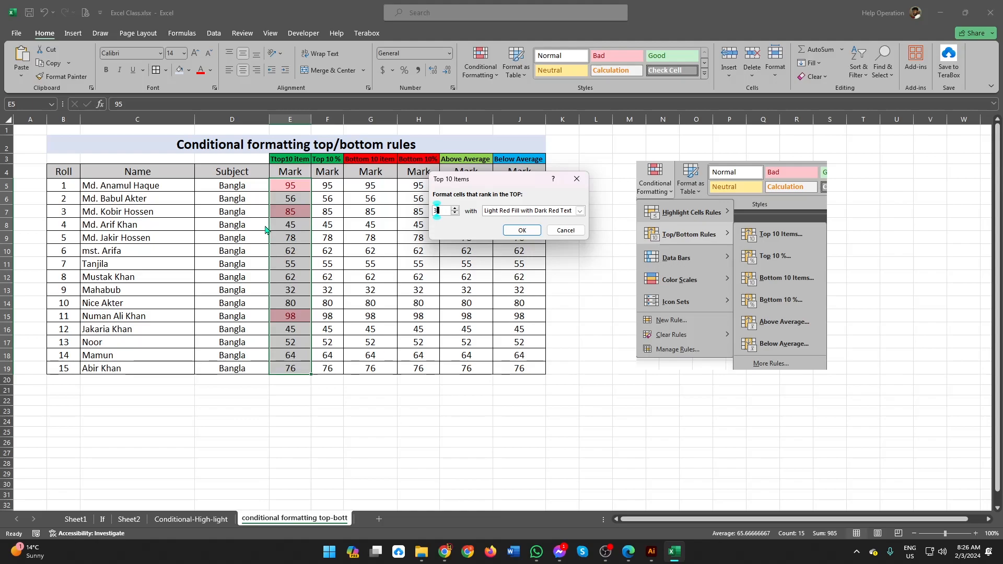
key("BackSpace")
type("10")
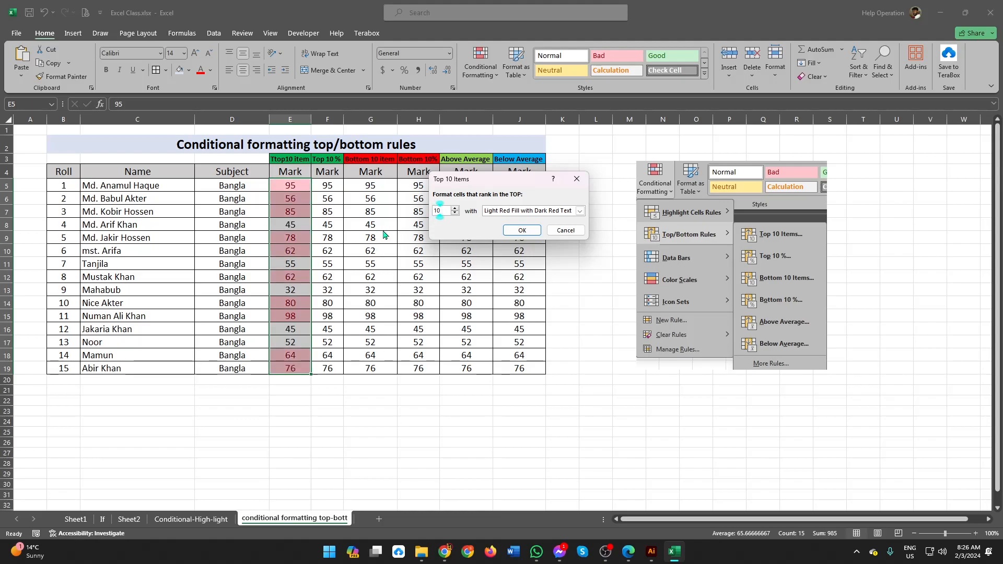
key("BackSpace")
type("4")
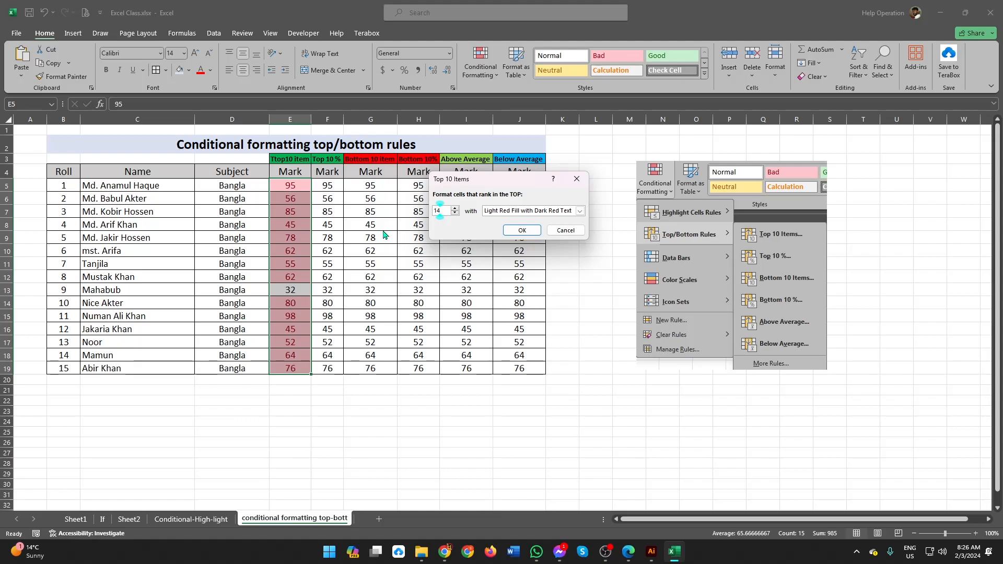
key("BackSpace")
key("BackSpace")
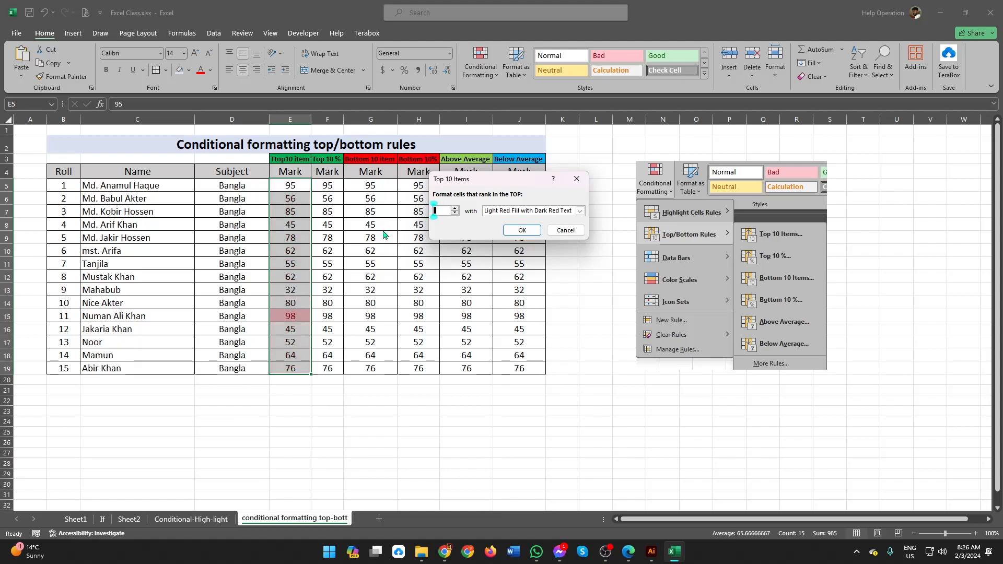
type("7")
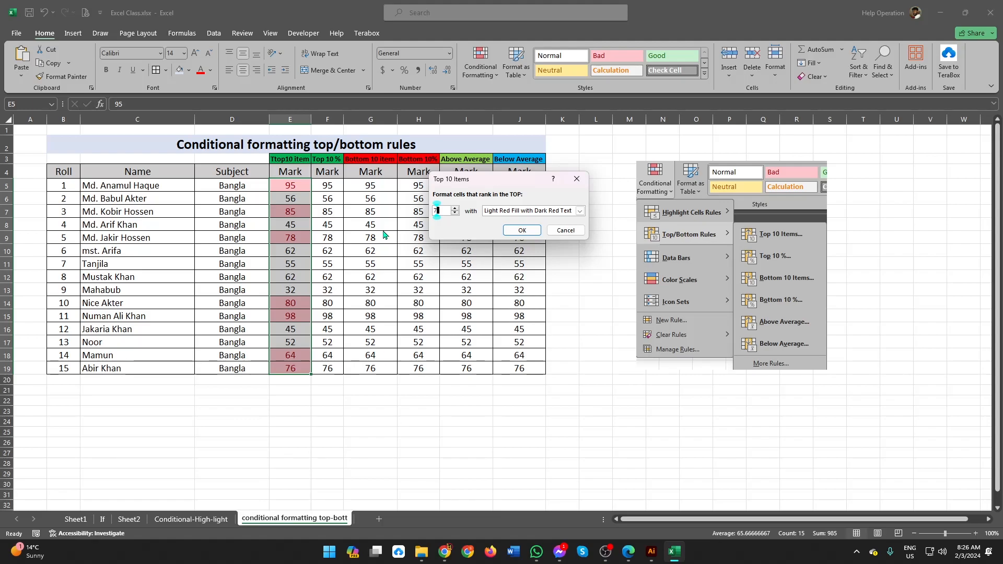
Set the Top 10 Items rank count to 10 and apply the rule with Light Red Fill with Dark Red Text.
key("BackSpace")
type("10")
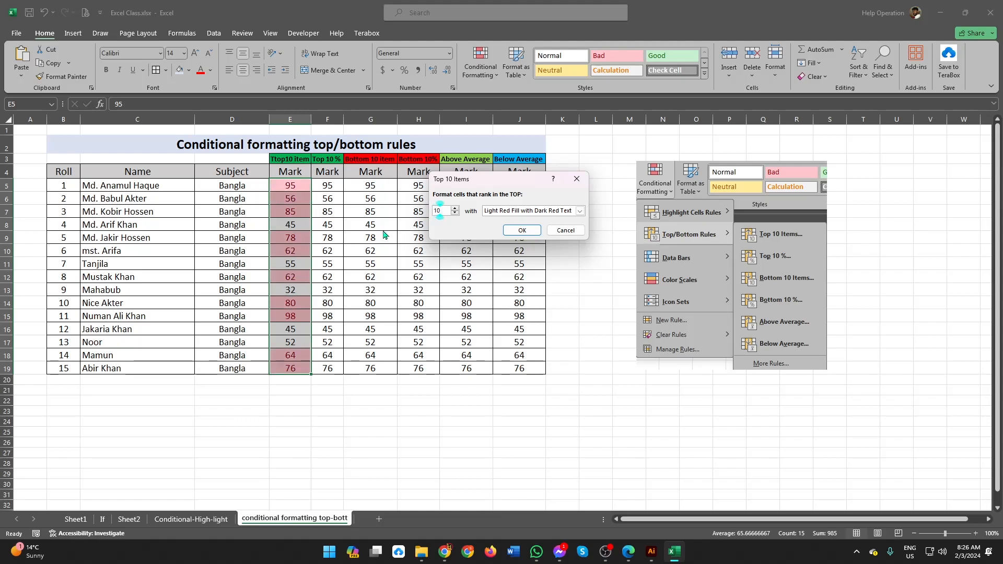
left_click(521, 230)
left_click(418, 251)
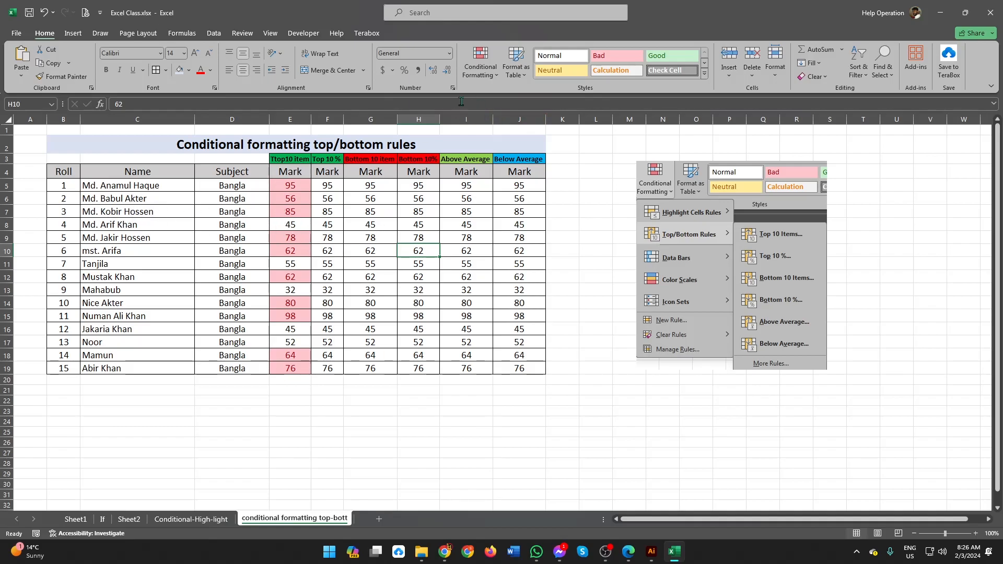
left_click(481, 63)
mouse_move(541, 102)
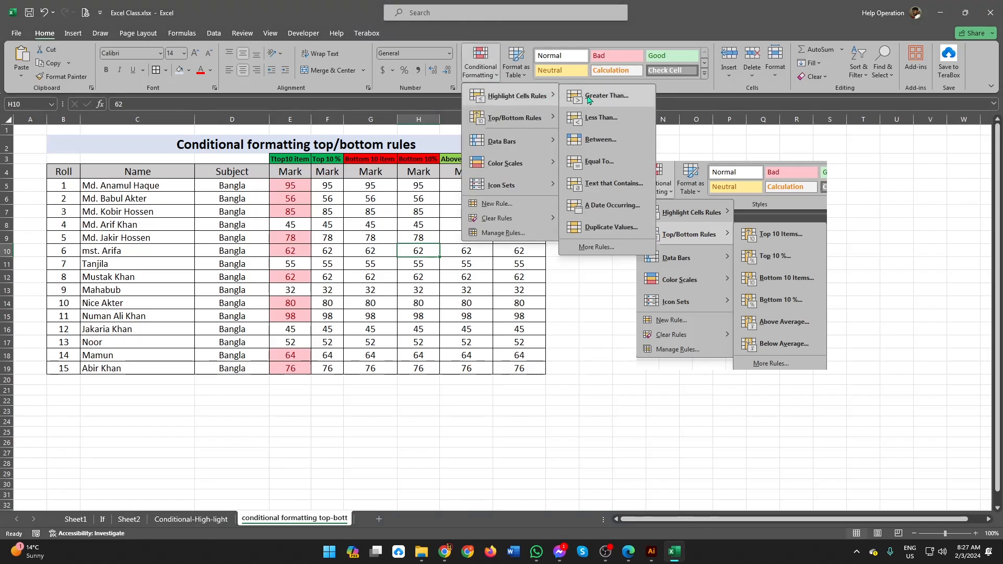
left_click(328, 200)
Start a Top 10% conditional formatting rule for the marks in F5:F19.
left_click(326, 185)
left_click_drag(326, 185, 318, 363)
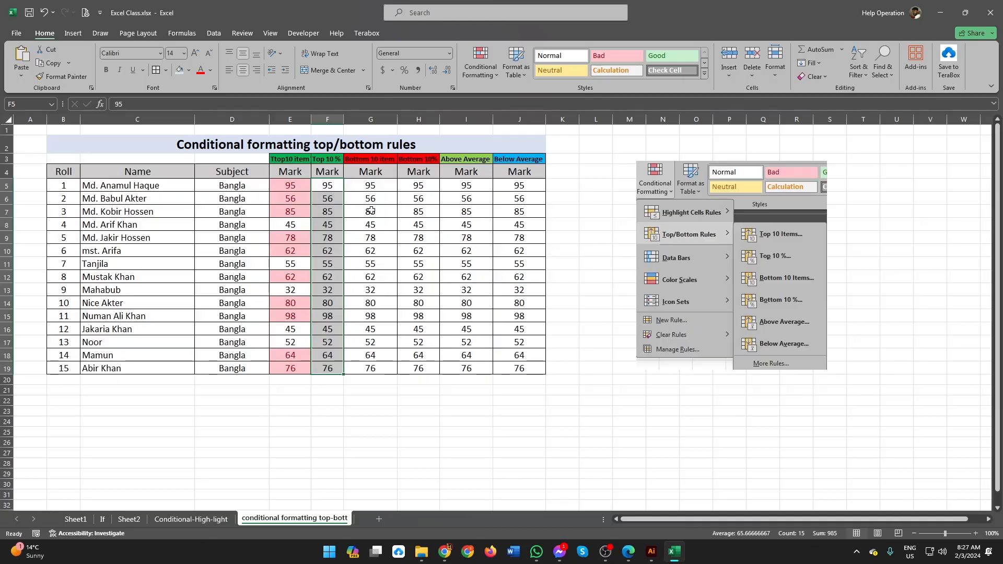
left_click(485, 75)
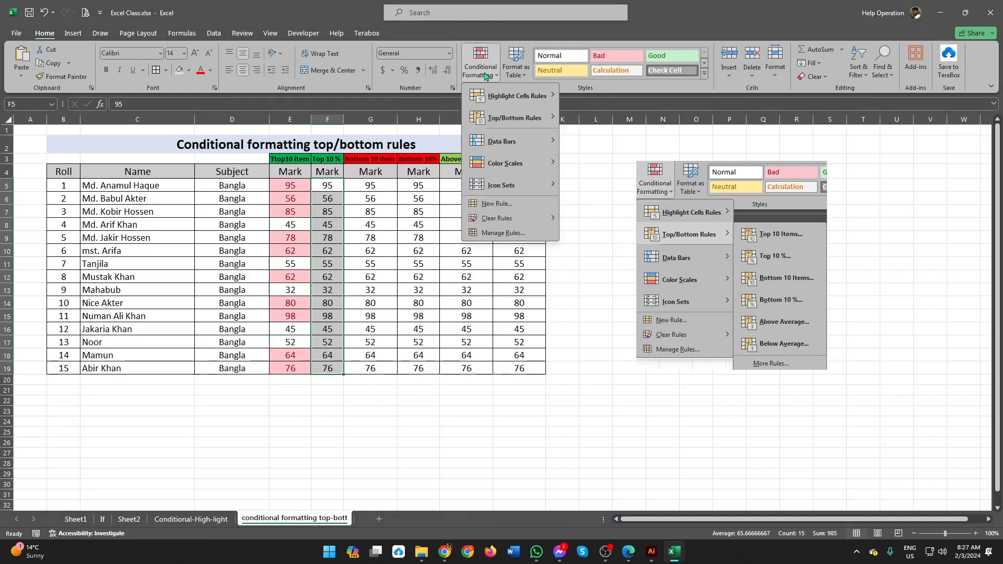
mouse_move(506, 130)
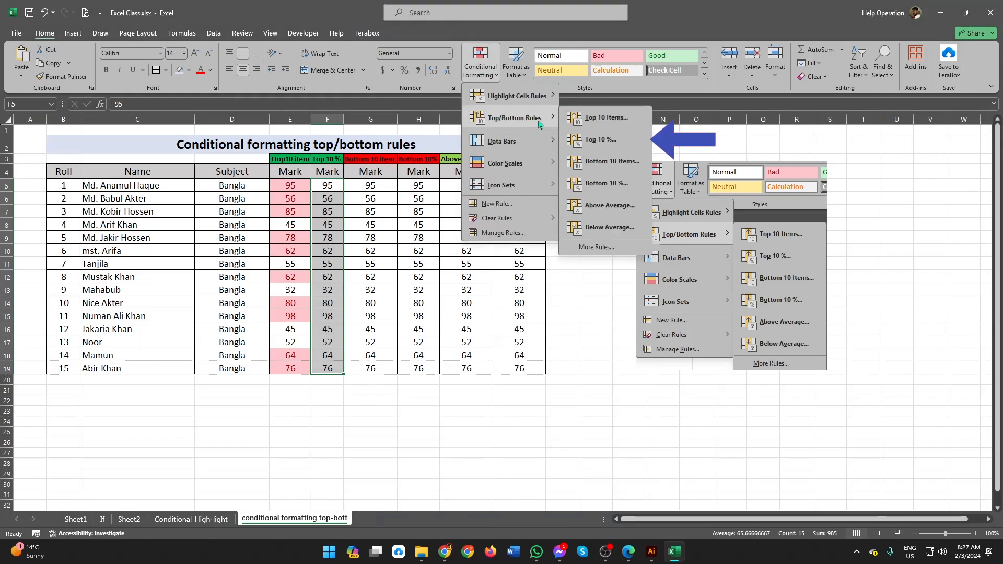
left_click(592, 142)
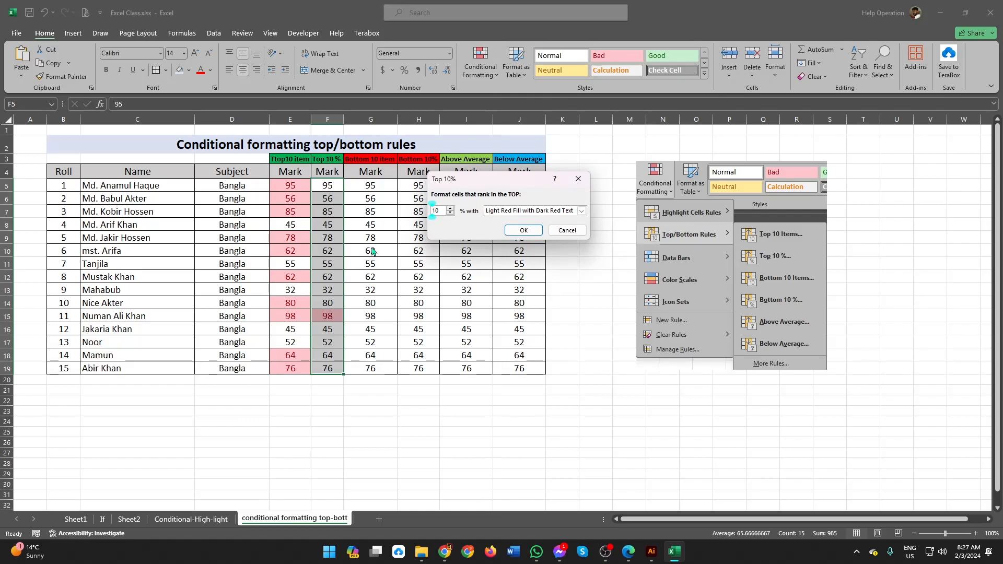
Try several percentages, such as 14, in the Top 10% rule and apply it with Light Red Fill with Dark Red Text.
left_click_drag(442, 212, 411, 207)
type("1")
type("6")
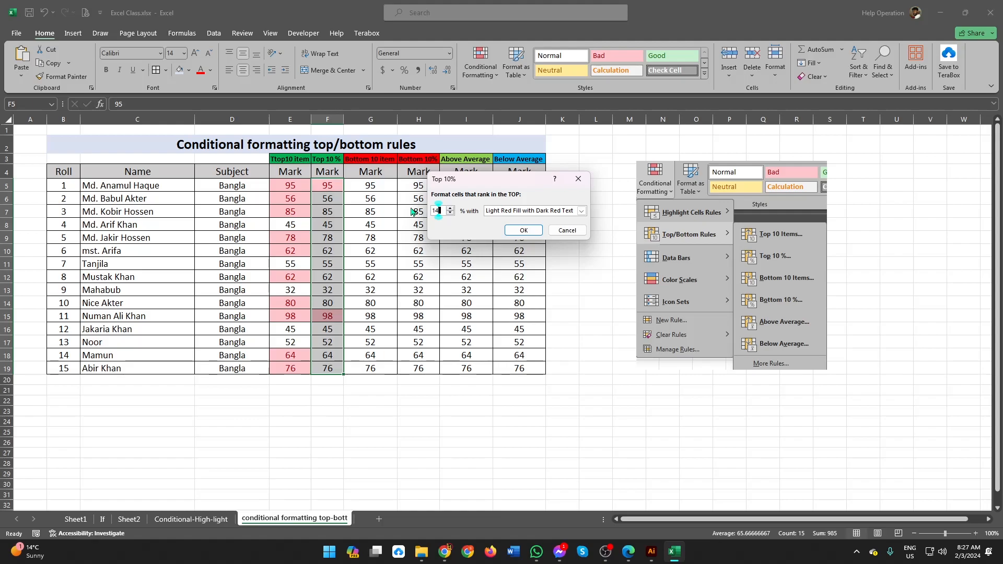
key("BackSpace")
type("1")
key("BackSpace")
type("2")
key("BackSpace")
type("3")
key("BackSpace")
type("4")
key("BackSpace")
left_click(522, 230)
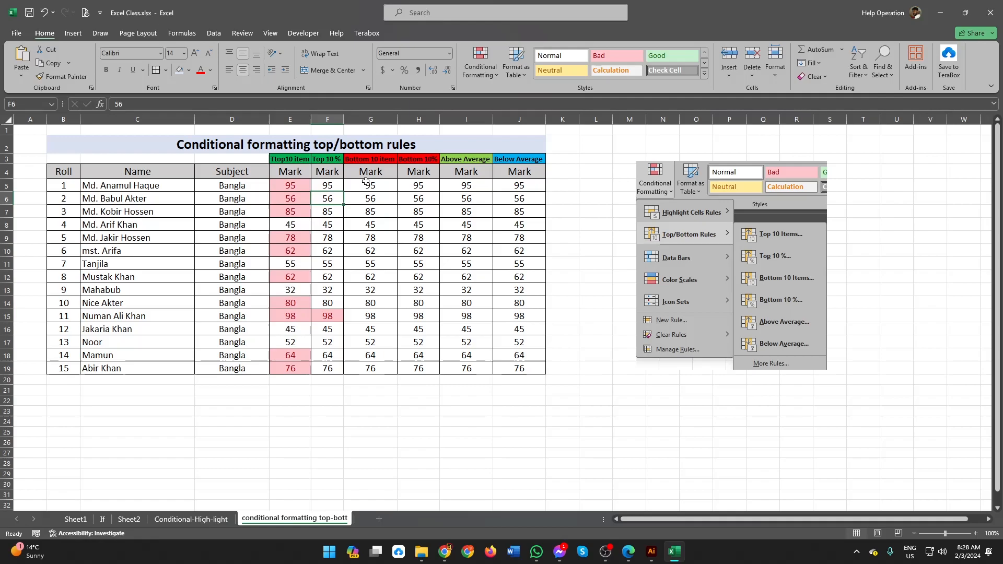
Start a Bottom 10 Items rule for the marks in G5:G19 and set its rank count to 5.
left_click_drag(368, 186, 371, 368)
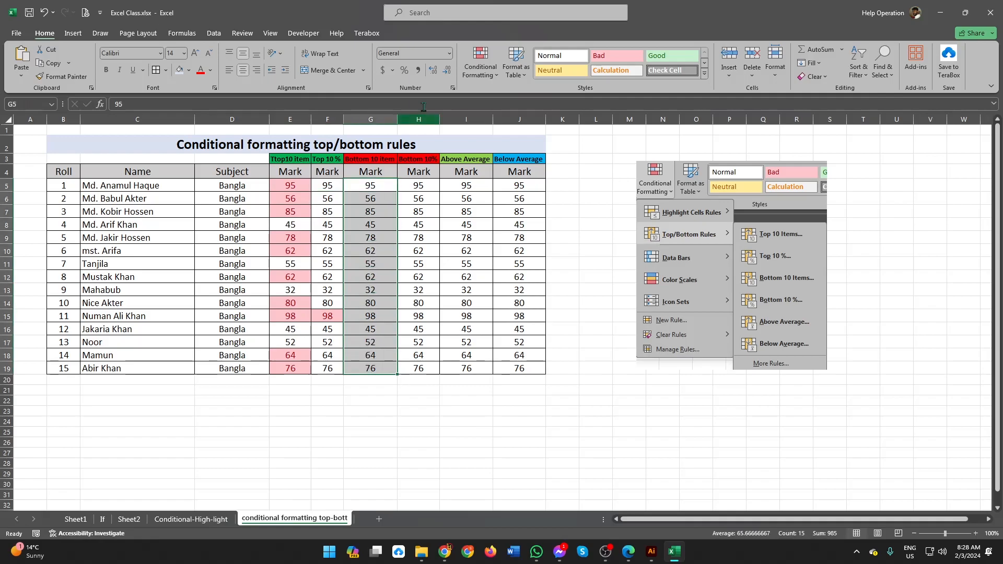
left_click(480, 62)
mouse_move(527, 120)
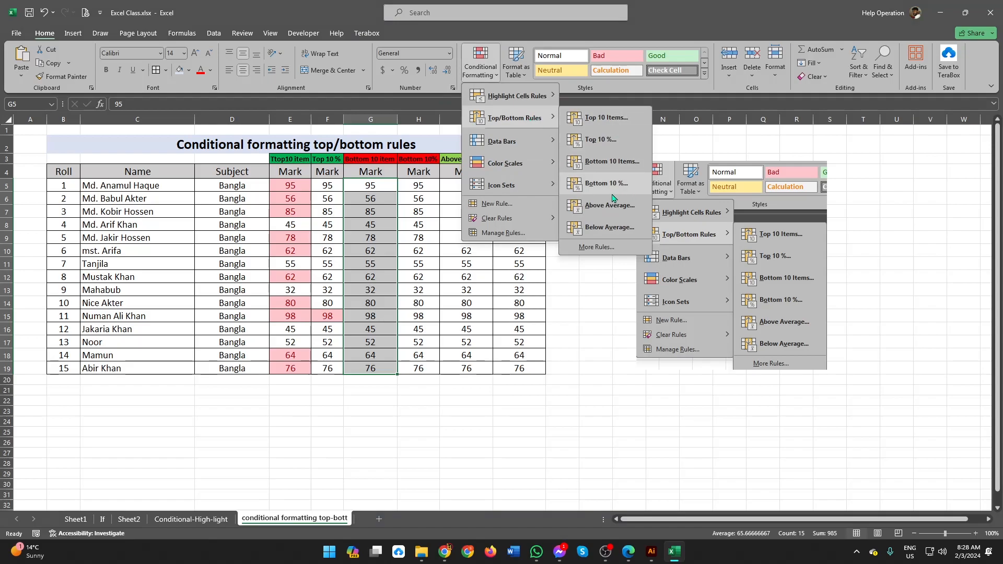
left_click(618, 169)
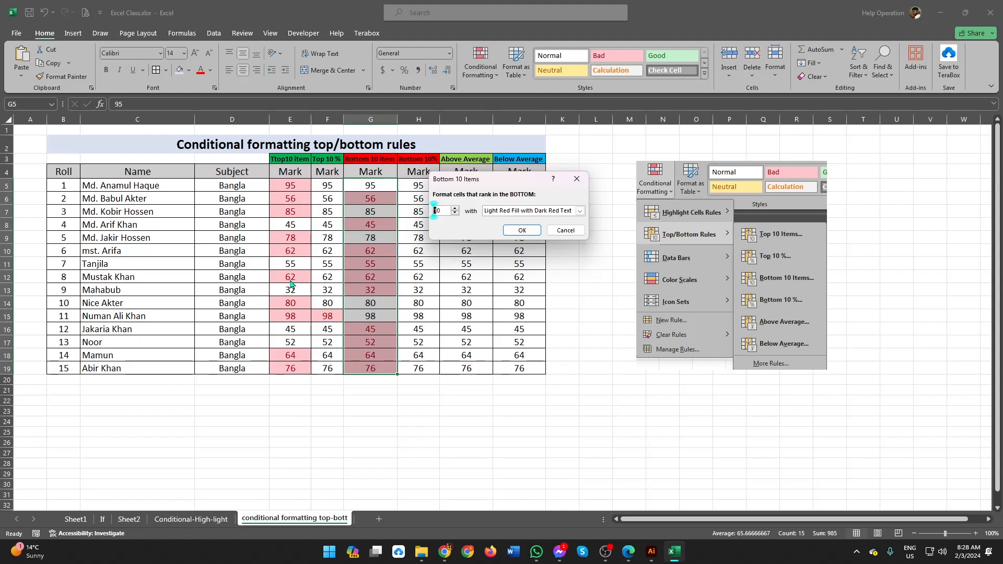
left_click_drag(443, 210, 413, 213)
type("5")
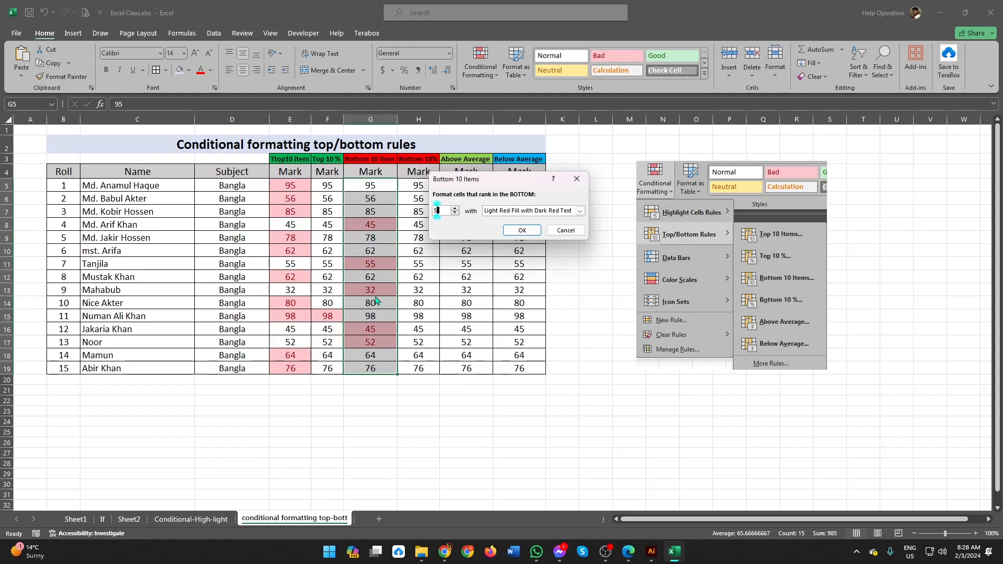
Choose Green Fill with Dark Green Text as the bottom-items format and apply the rule.
left_click(498, 211)
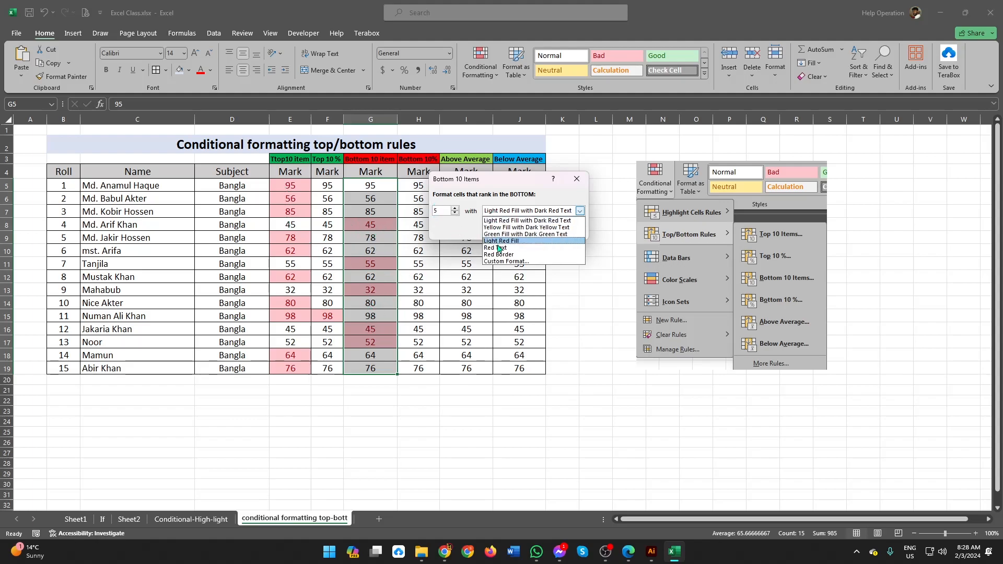
left_click(500, 234)
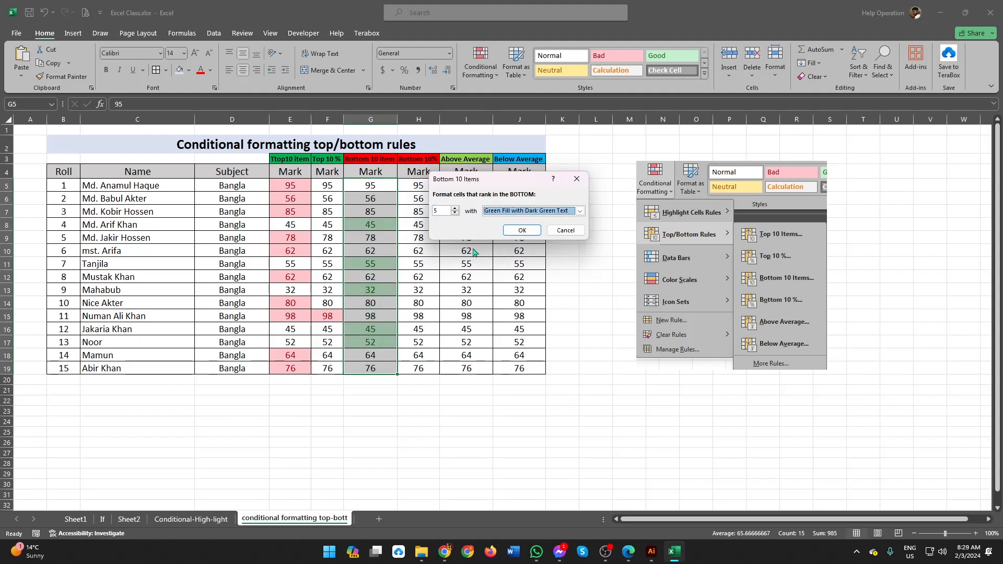
left_click(522, 231)
left_click(444, 284)
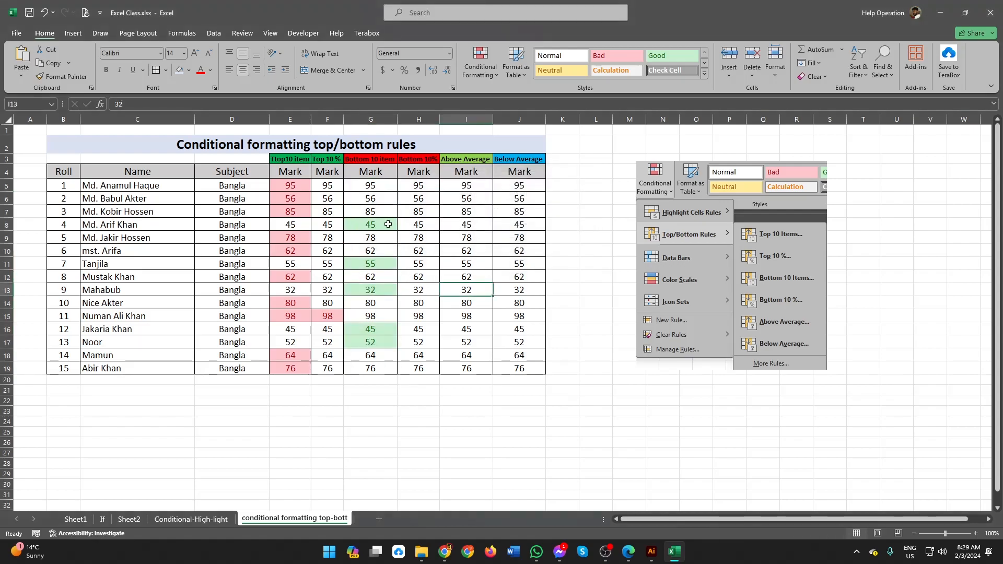
Compare the marks in the top-items column E with those in the bottom-items column G, checking rows 6 and 10.
left_click_drag(286, 186, 288, 369)
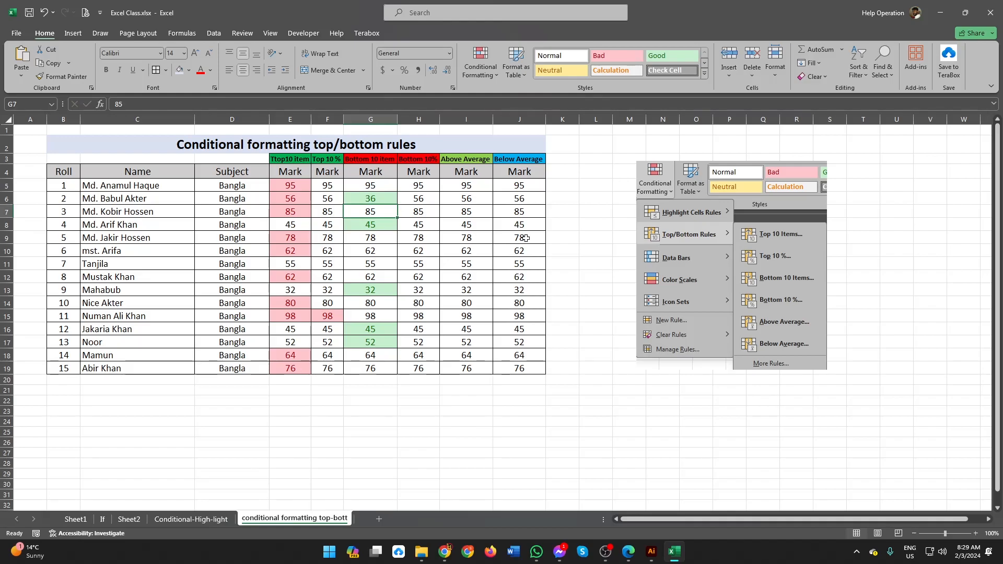
left_click(295, 201)
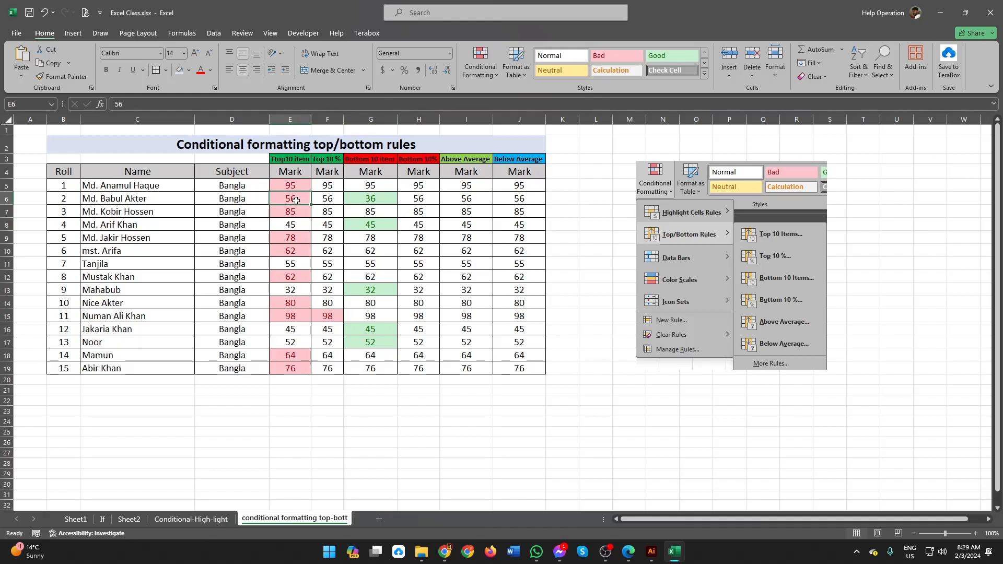
left_click(375, 201)
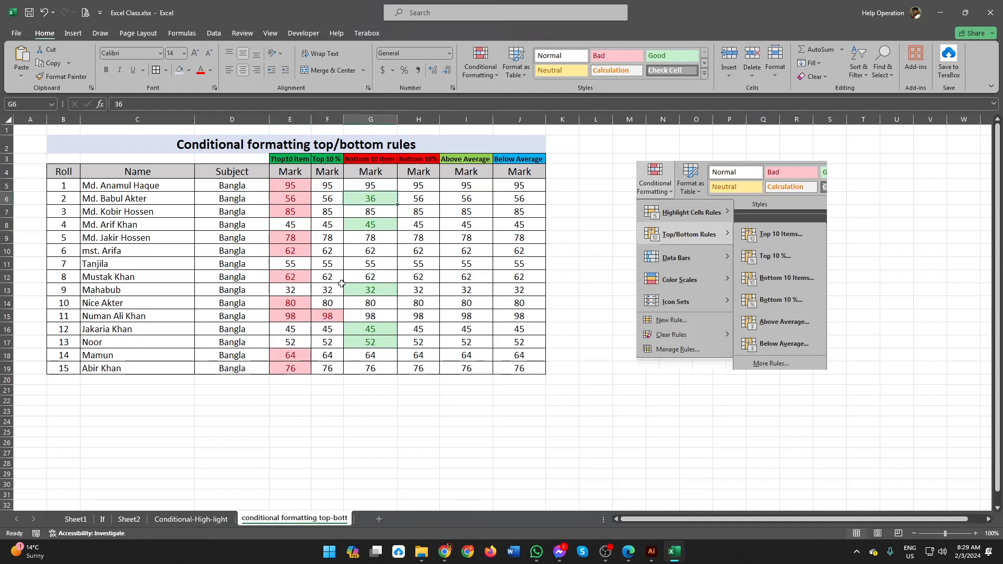
left_click(295, 254)
left_click(384, 251)
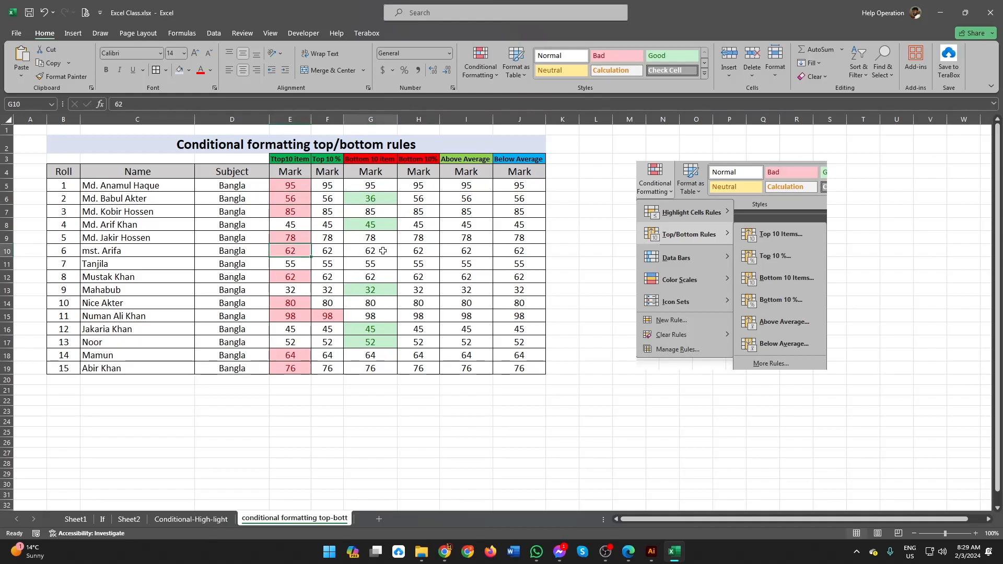
Start a Bottom 10% rule for the marks in H5:H19, try 14 percent, and move the dialog clear of the mark columns.
left_click_drag(418, 186, 432, 367)
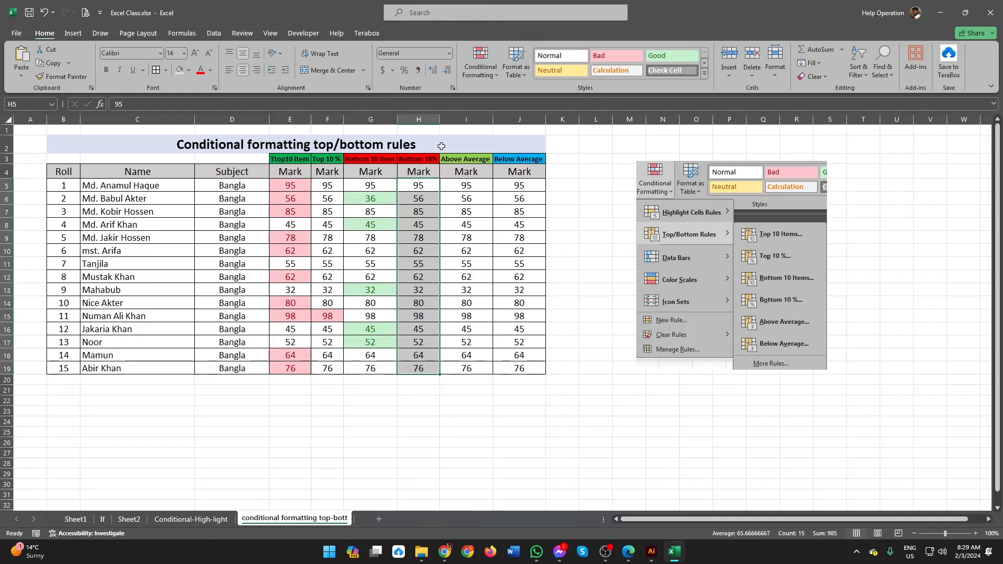
left_click(479, 73)
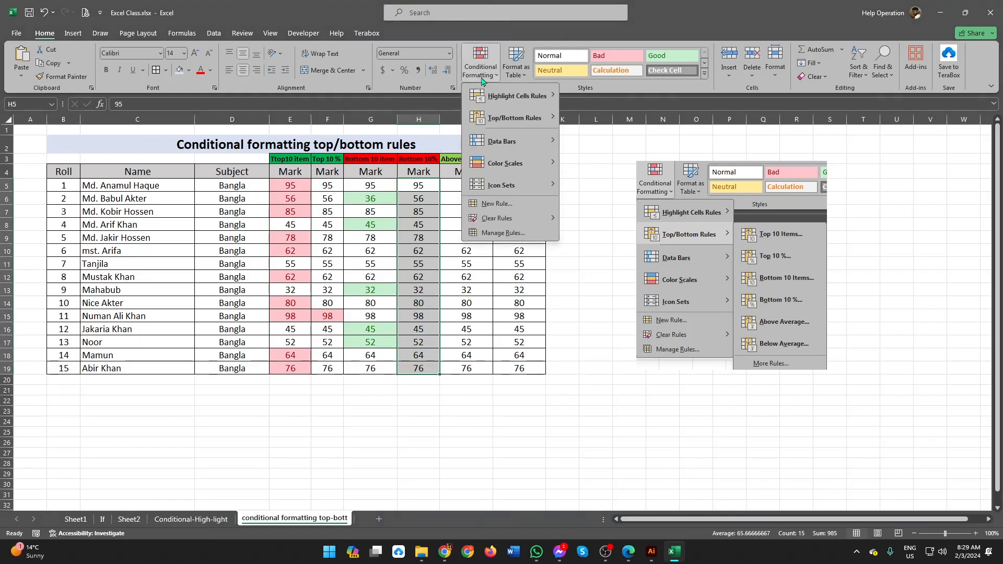
mouse_move(510, 117)
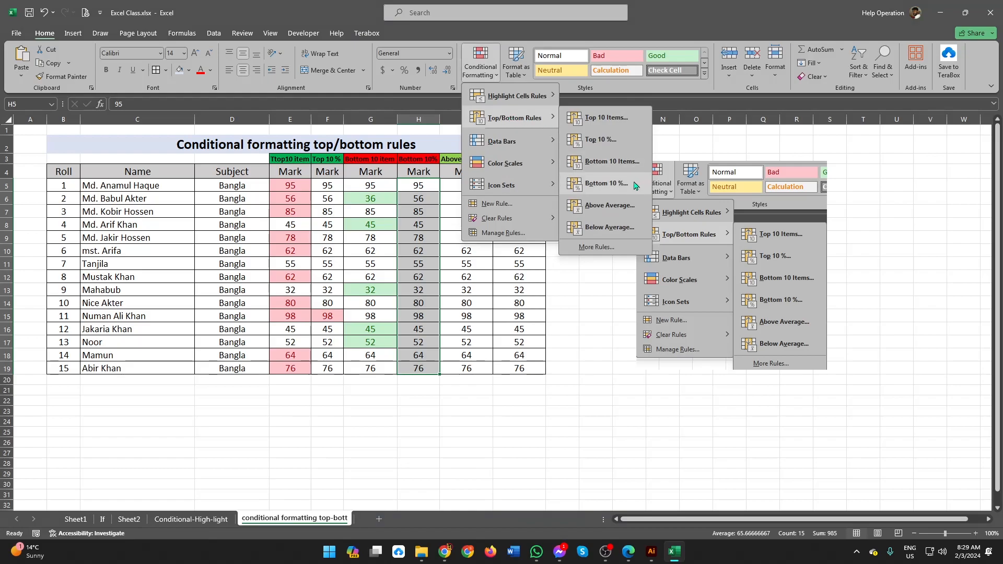
left_click(607, 184)
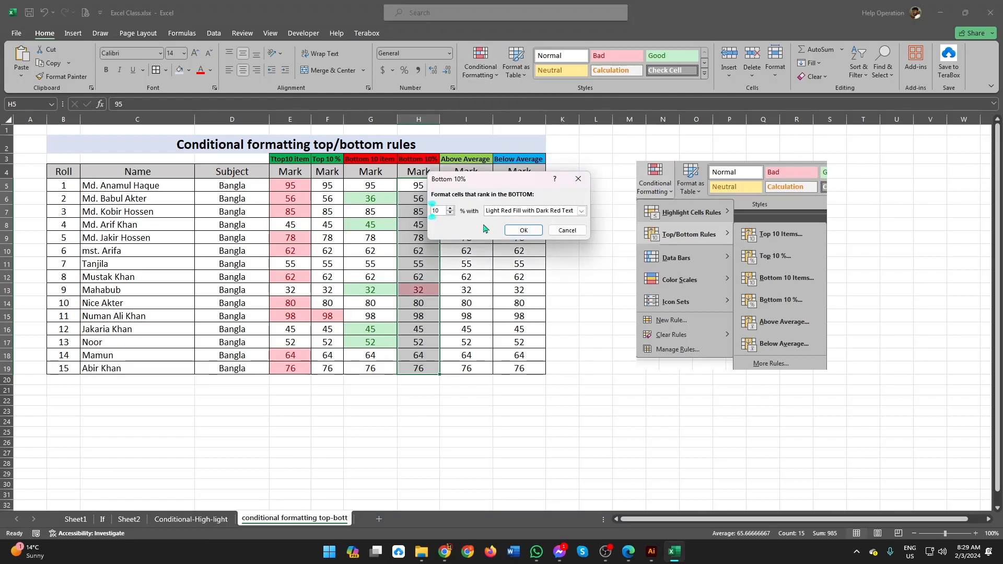
left_click_drag(442, 211, 426, 210)
type("14")
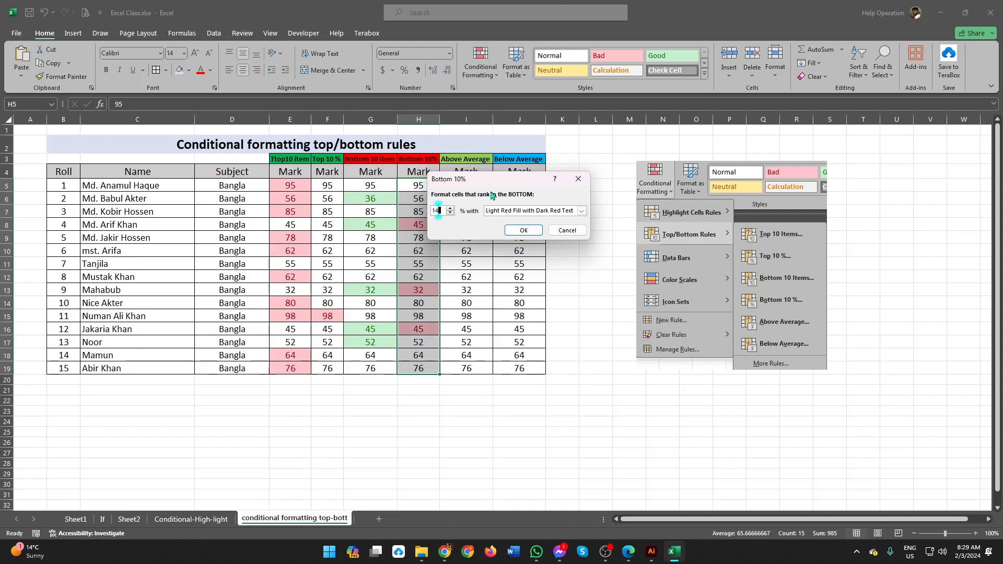
left_click_drag(491, 179, 602, 179)
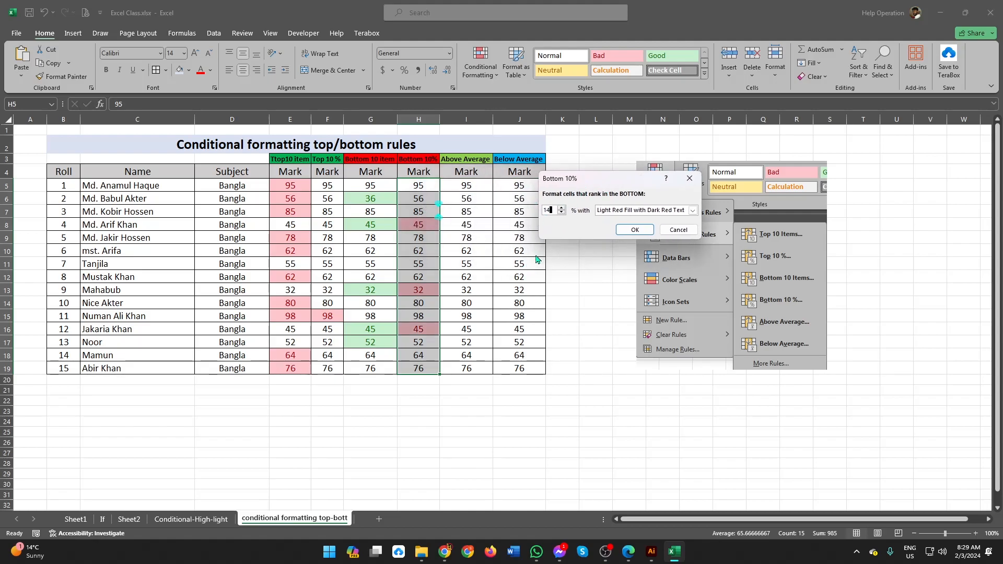
Try 12, 13 and 14 percent in the Bottom 10% rule, then leave the percentage at 1.
key("BackSpace")
type("2")
key("BackSpace")
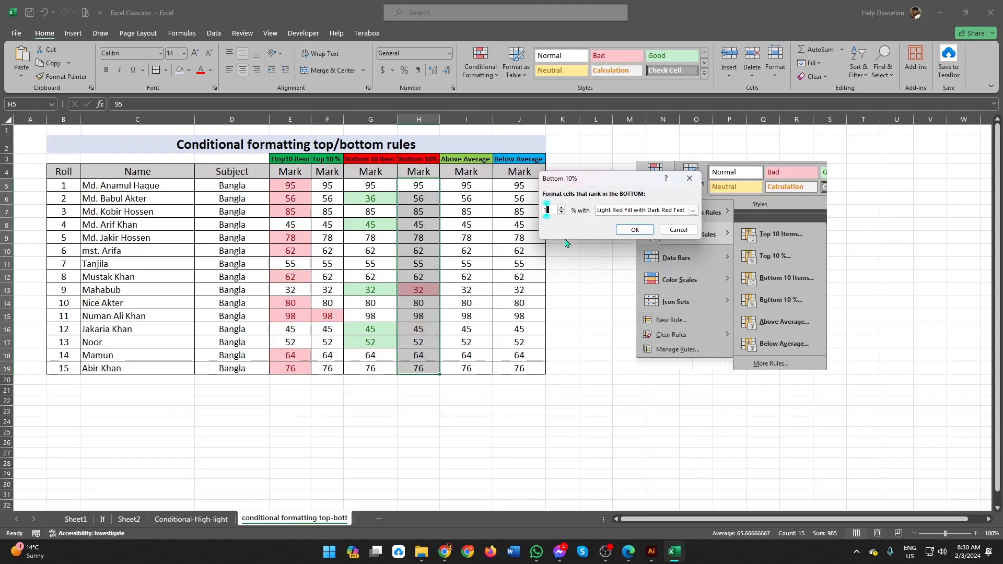
type("3")
key("BackSpace")
type("4")
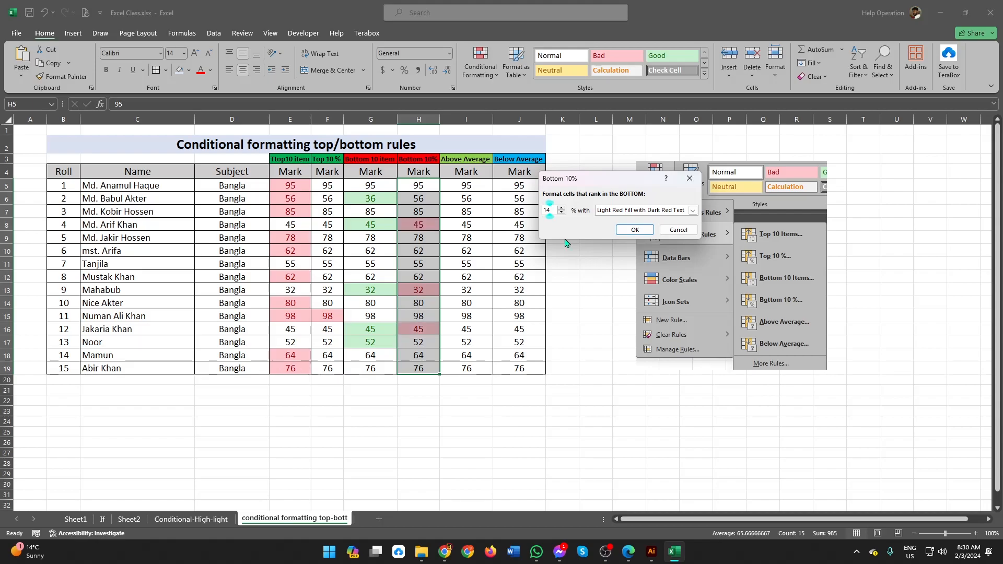
key("BackSpace")
Choose Yellow Fill with Dark Yellow Text as the bottom-percent format and apply the rule.
left_click(692, 210)
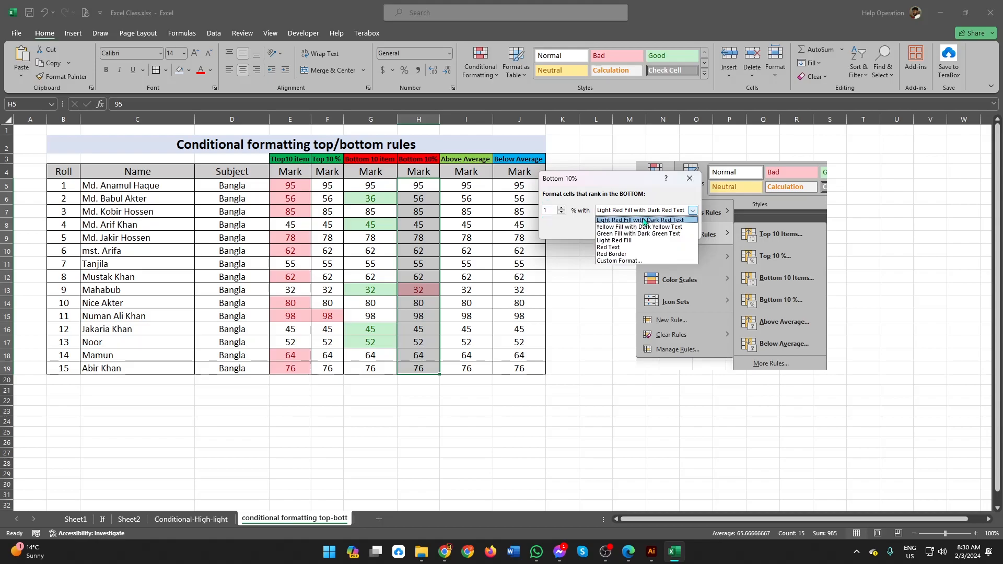
left_click(635, 227)
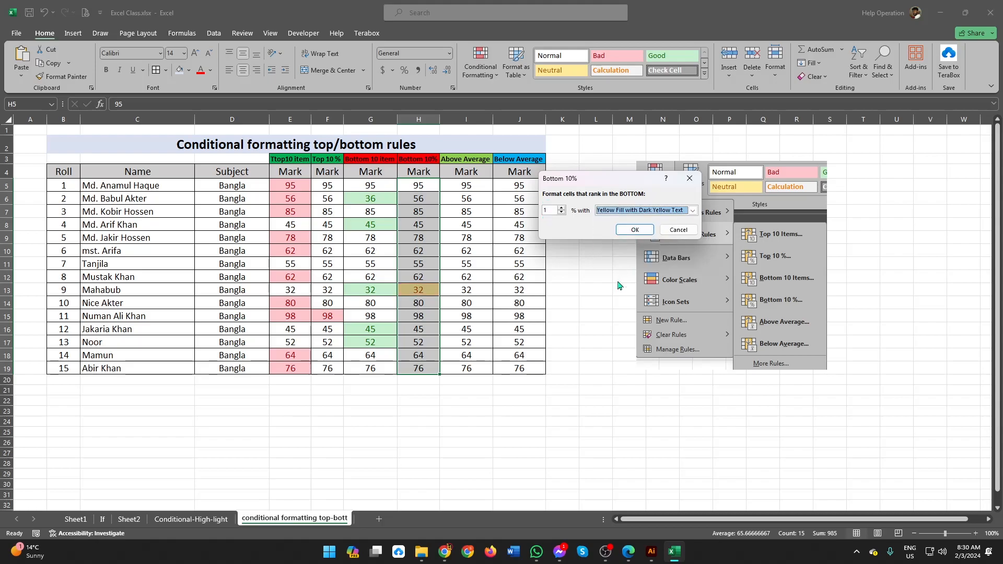
left_click(642, 229)
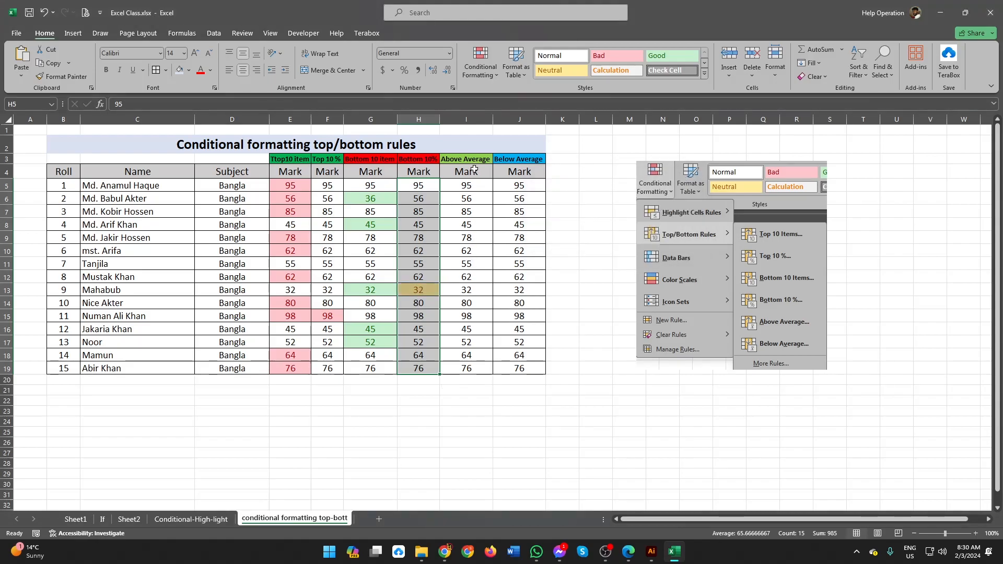
Apply an Above Average rule with Light Red Fill to the marks in I5:I19.
left_click_drag(466, 185, 483, 371)
left_click(481, 62)
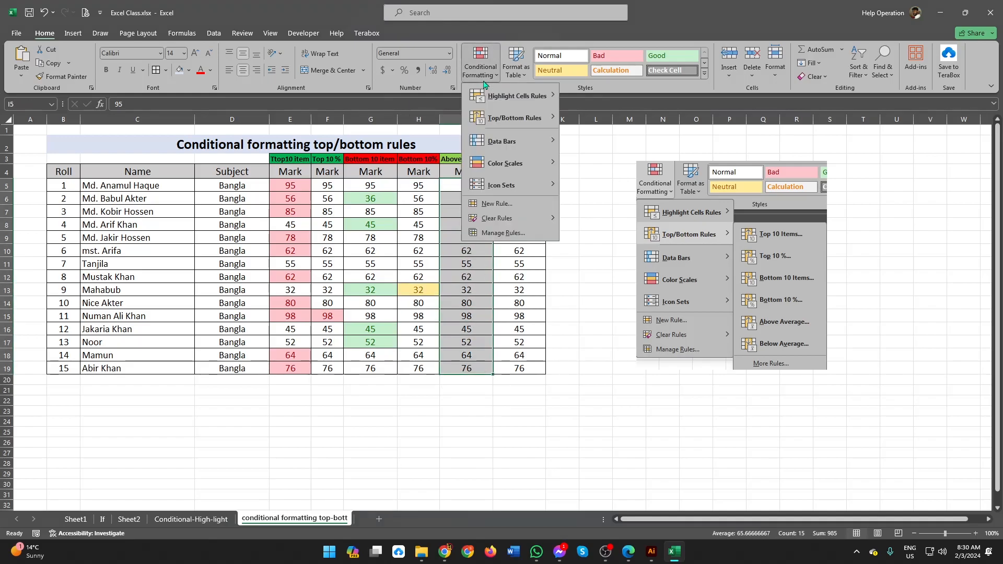
mouse_move(484, 124)
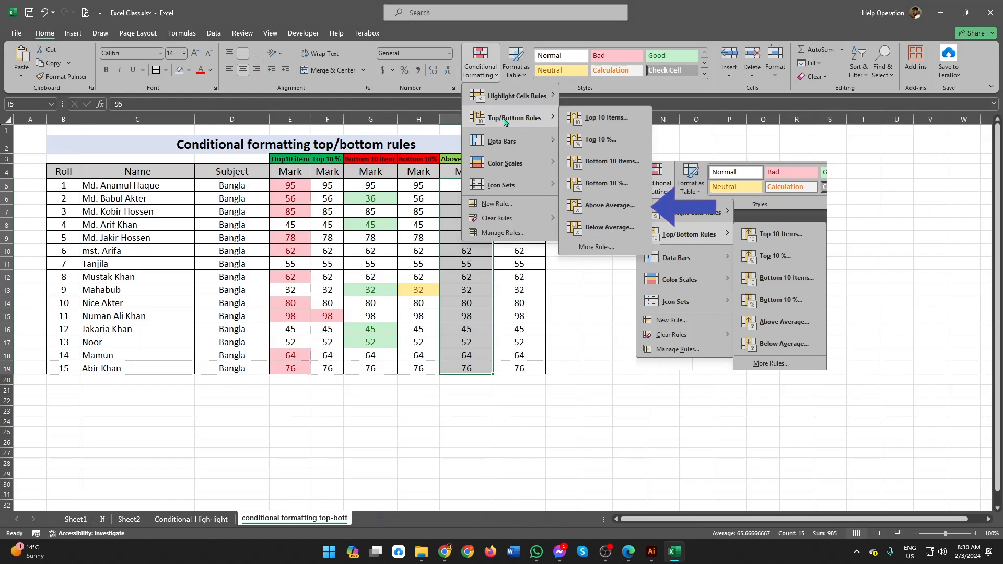
left_click(595, 206)
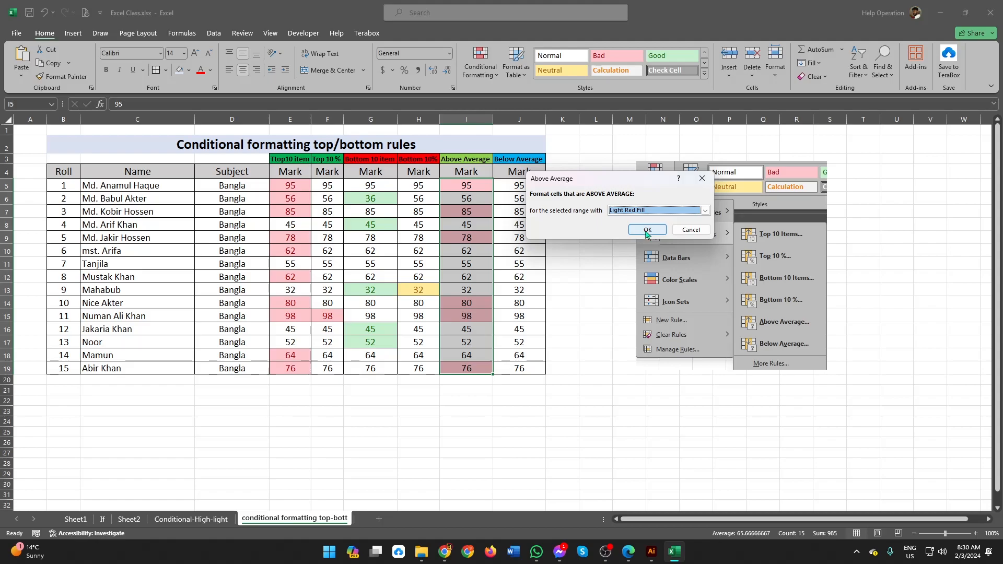
left_click(647, 230)
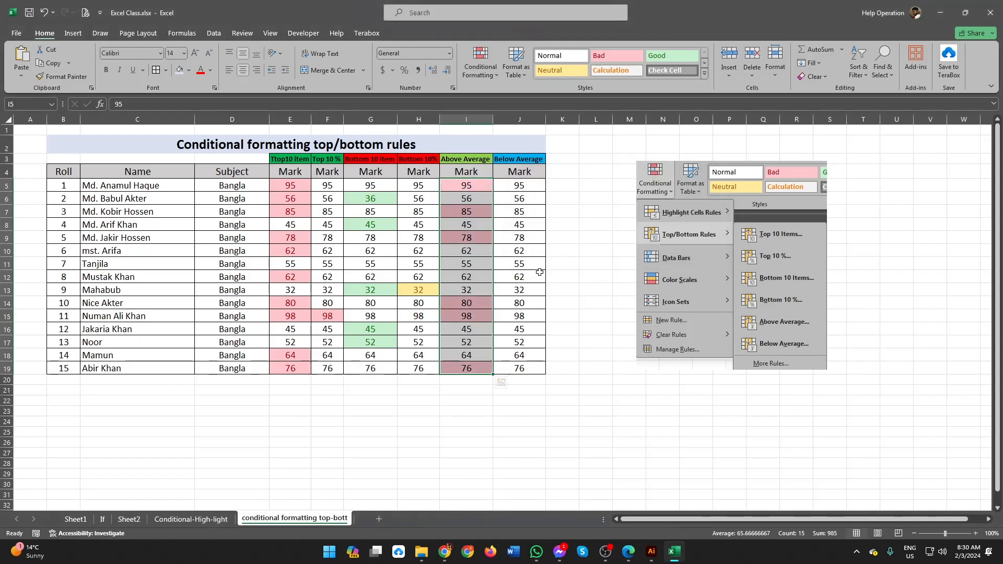
Start a Below Average rule for the marks in J5:J19 and try Red Border as its format.
left_click_drag(519, 185, 519, 369)
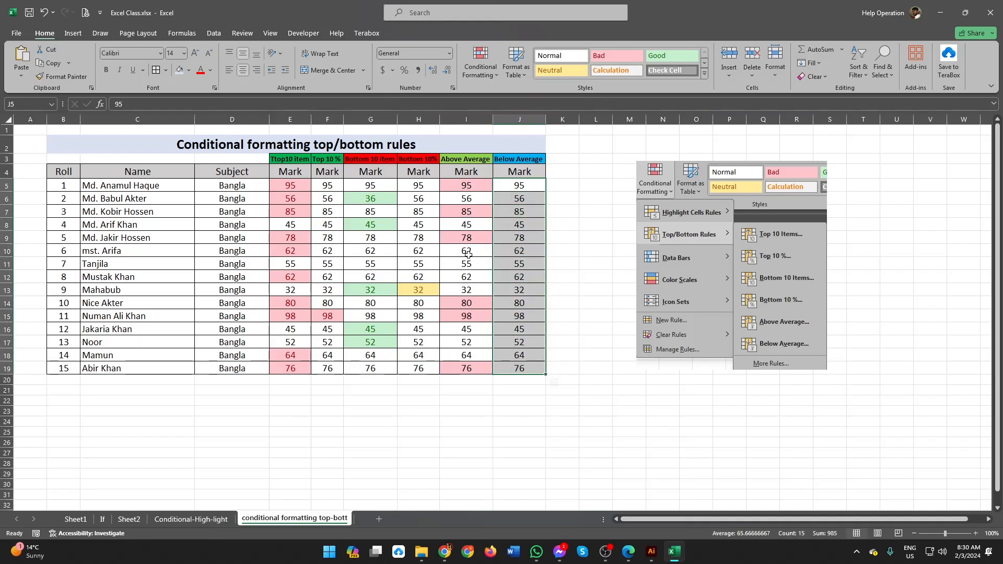
left_click(485, 75)
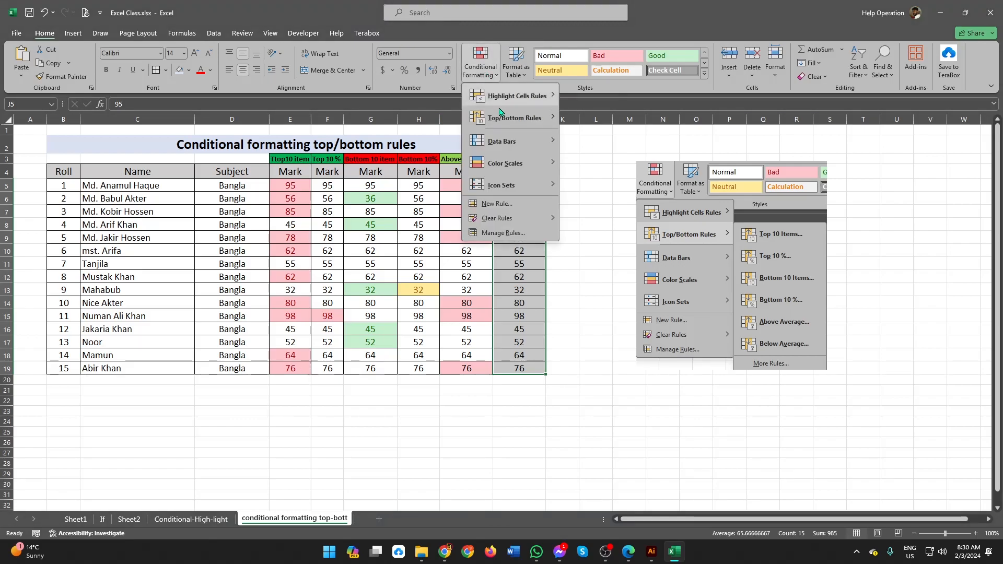
mouse_move(502, 121)
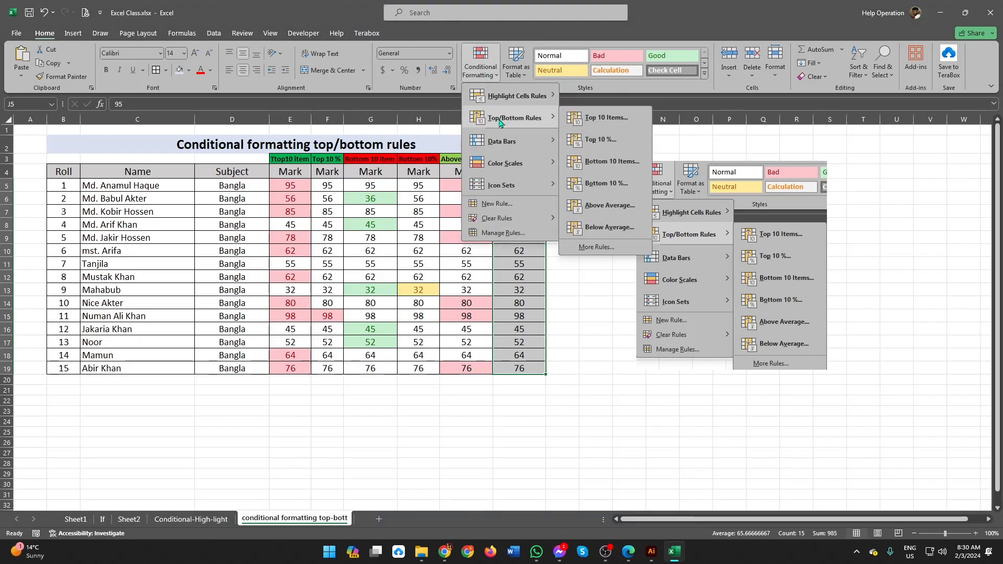
left_click(595, 228)
left_click(634, 212)
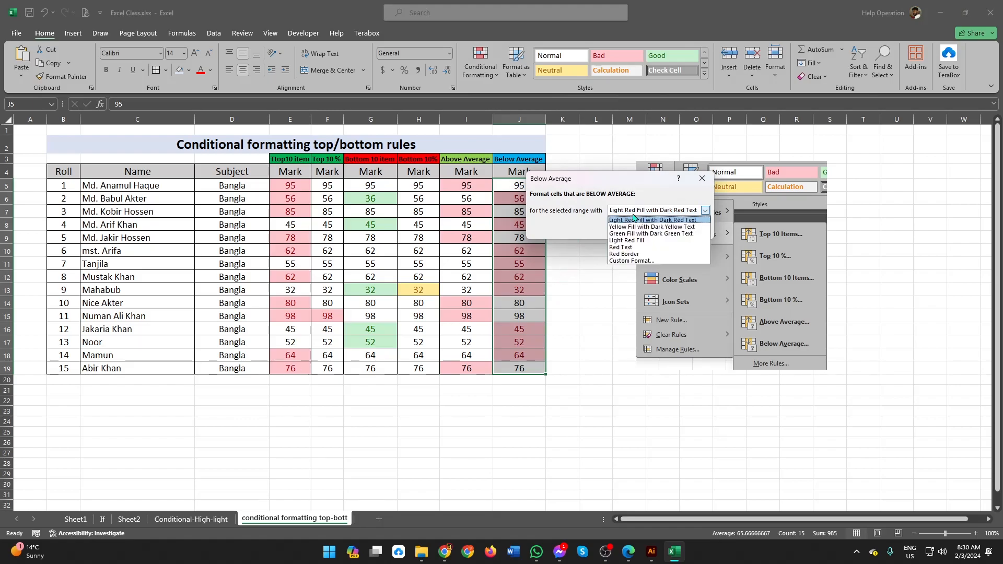
left_click(629, 253)
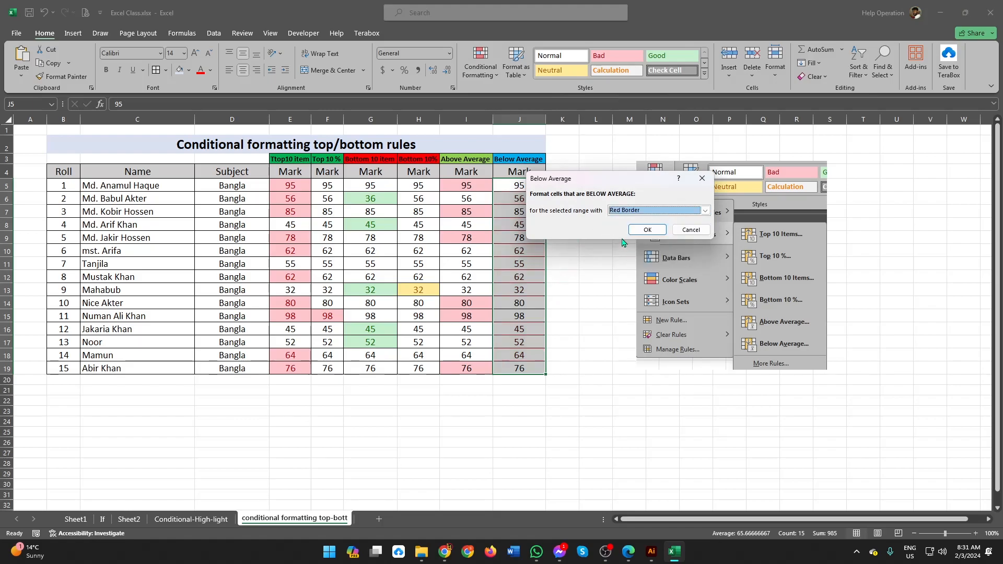
Change the below-average format to Light Red Fill and apply the rule.
left_click(627, 212)
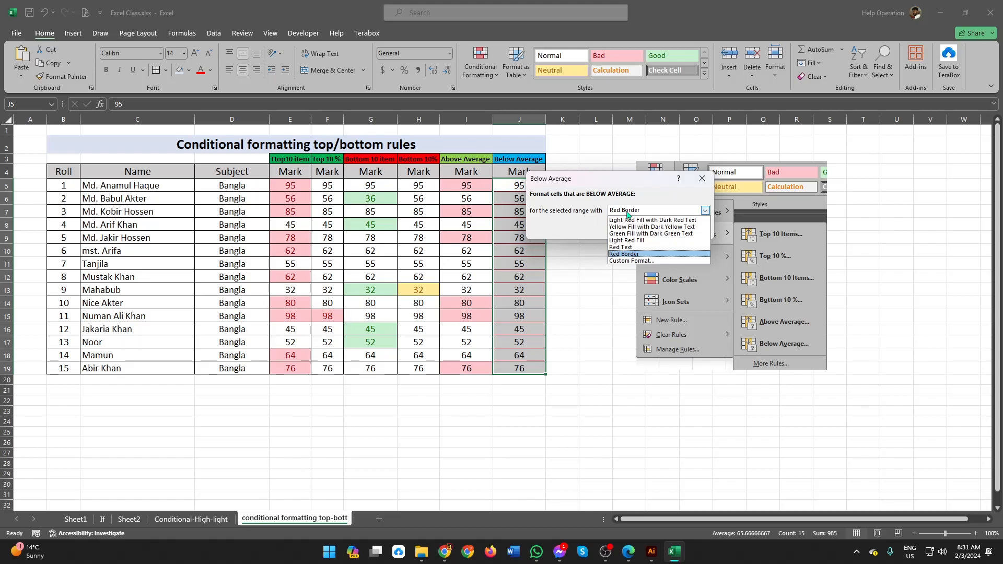
left_click(634, 241)
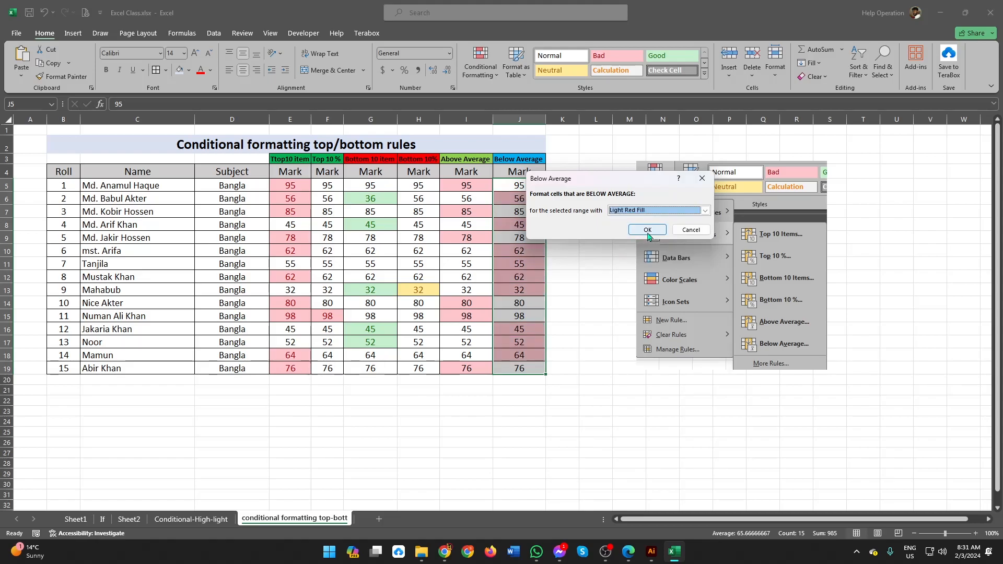
left_click(645, 231)
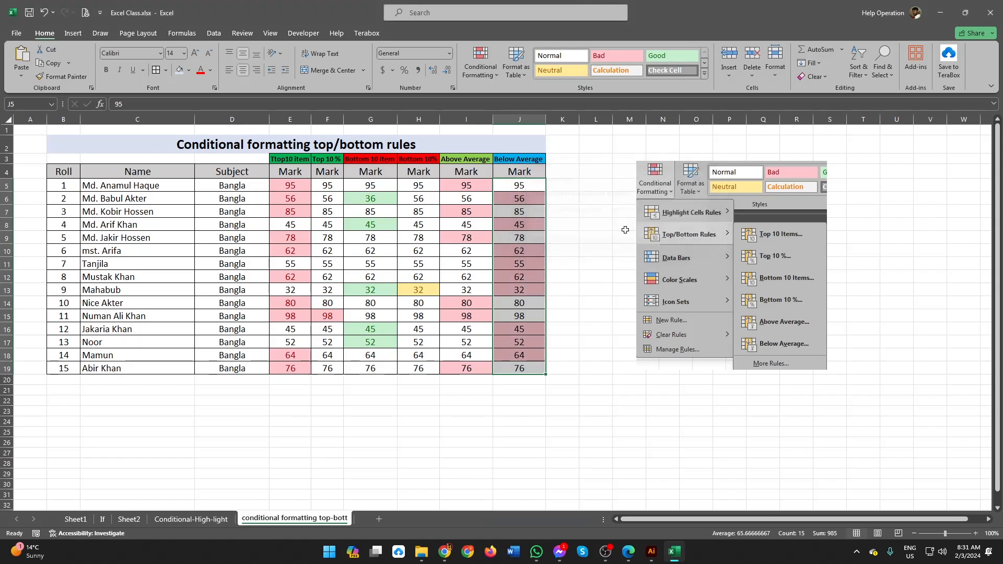
Compare the marks in the above-average column I with those in the below-average column J, checking rows 6, 8 and 9.
left_click(527, 274)
left_click(477, 203)
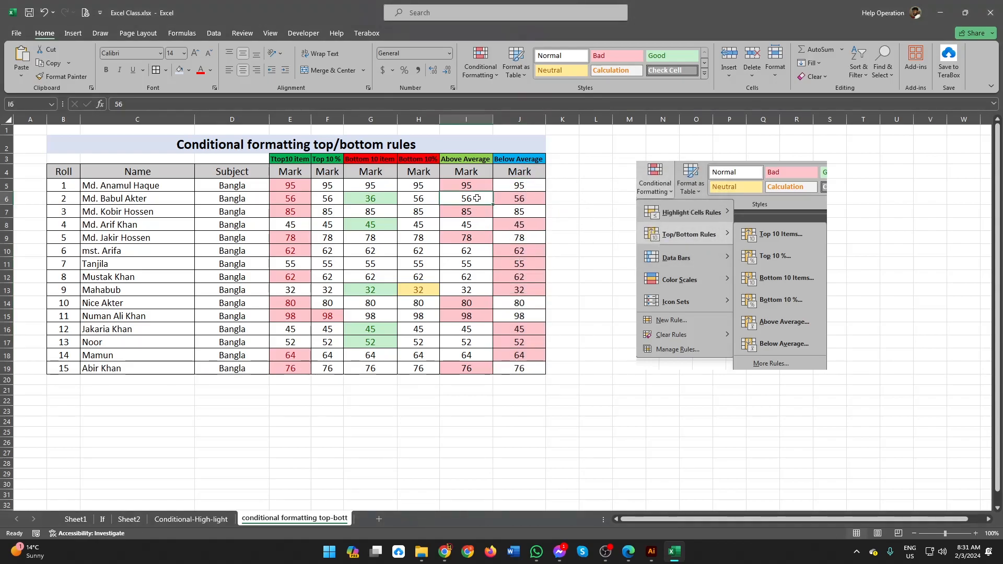
left_click(515, 196)
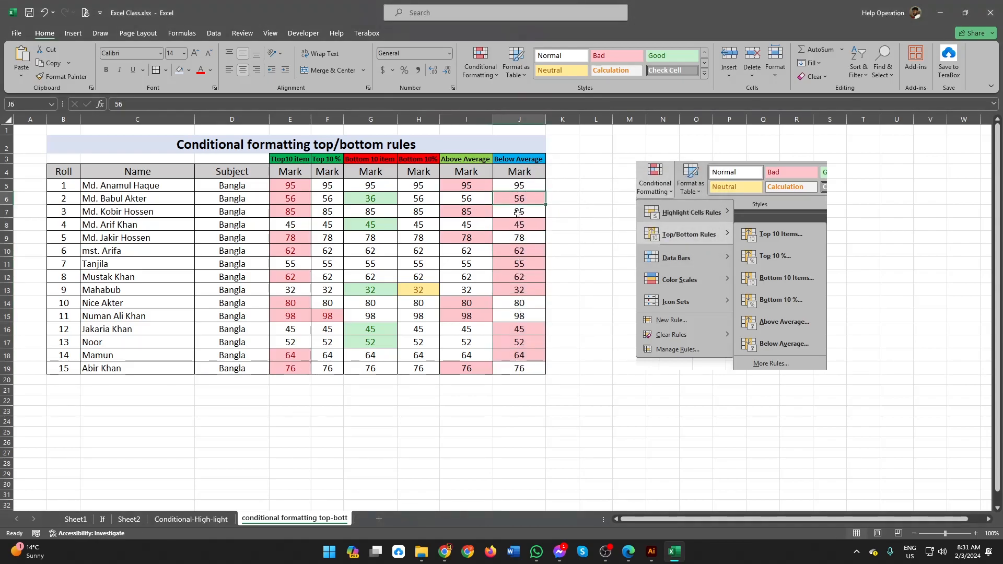
left_click(467, 224)
left_click(522, 225)
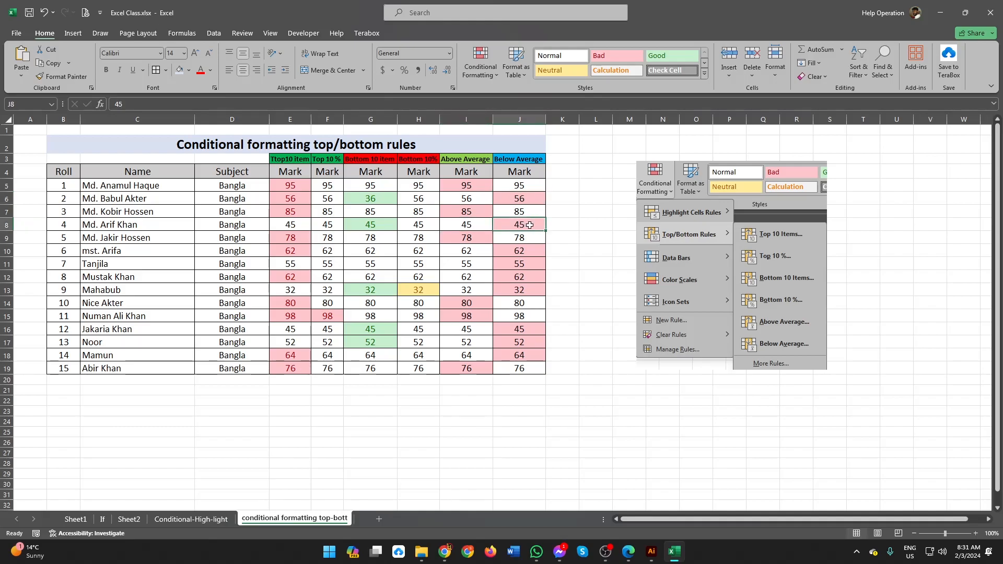
left_click(479, 237)
left_click(505, 237)
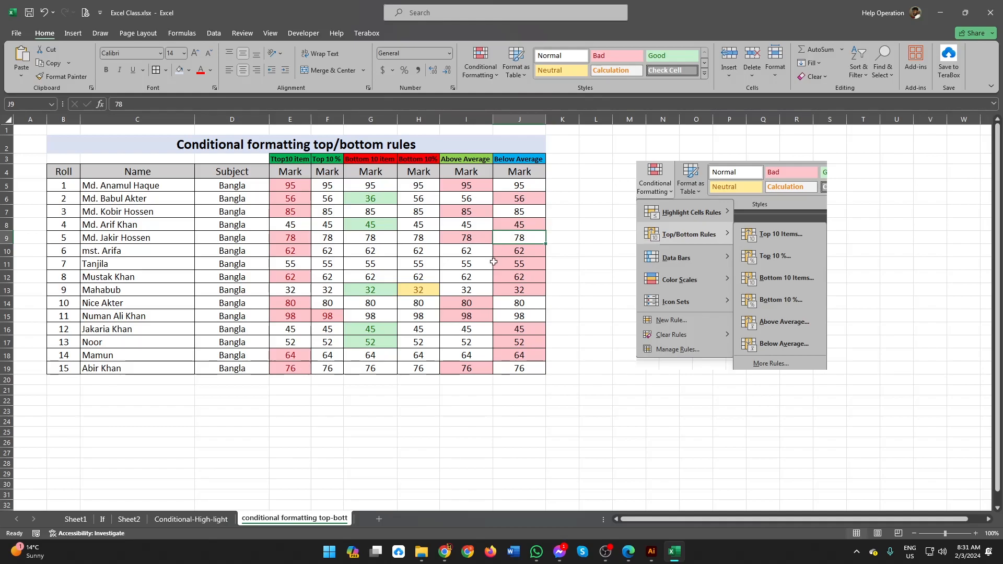
left_click(471, 237)
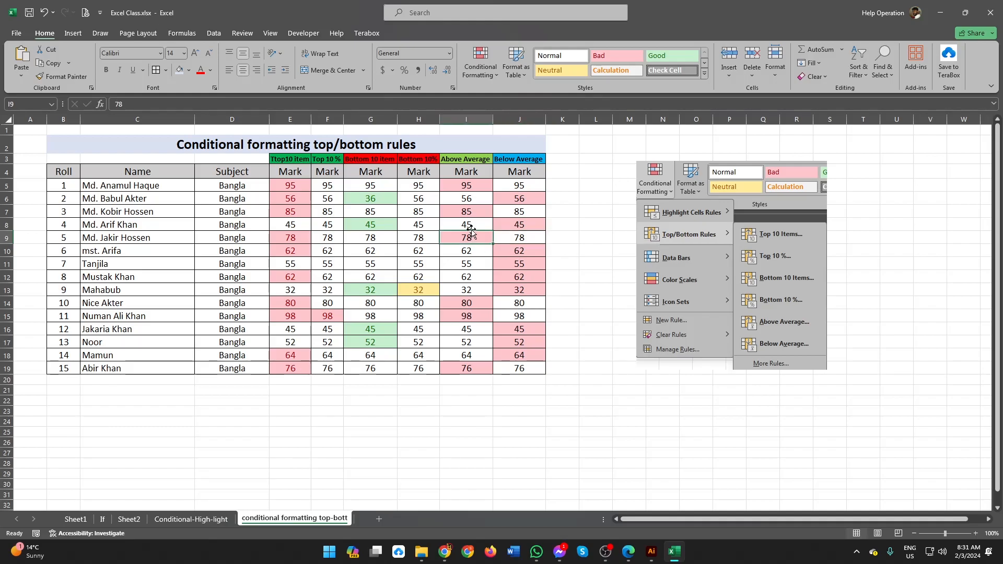
Review the highlighted marks of each rule column in turn, from the top-items column E through the below-average column J.
left_click_drag(293, 187, 293, 368)
left_click_drag(335, 186, 318, 343)
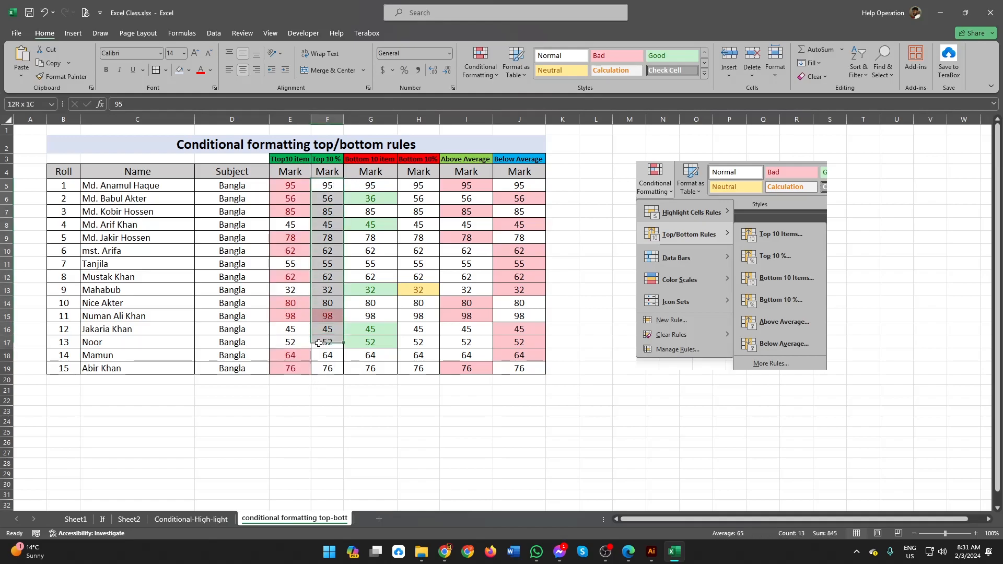
left_click_drag(361, 187, 356, 369)
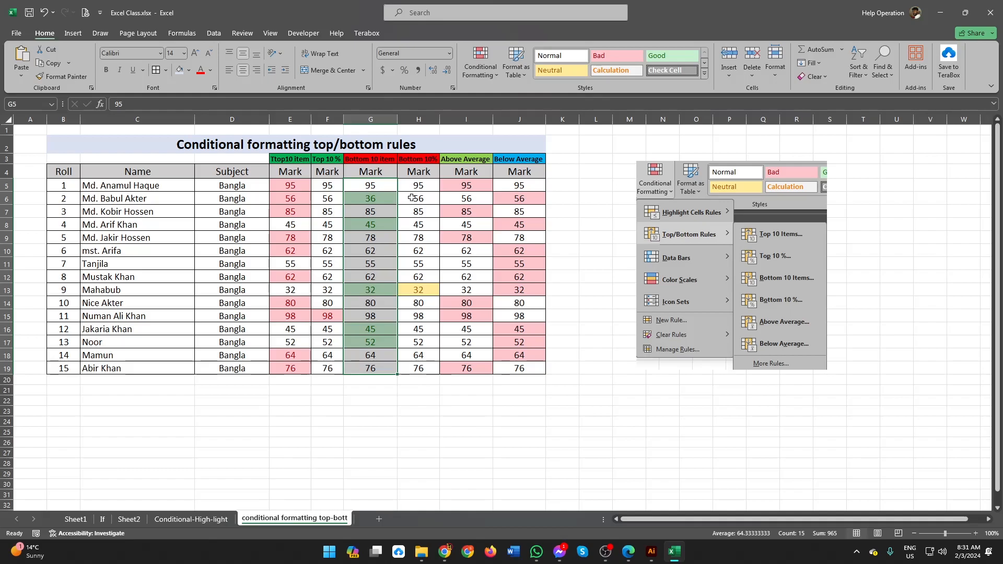
left_click_drag(413, 186, 415, 369)
left_click(467, 188)
left_click(506, 185)
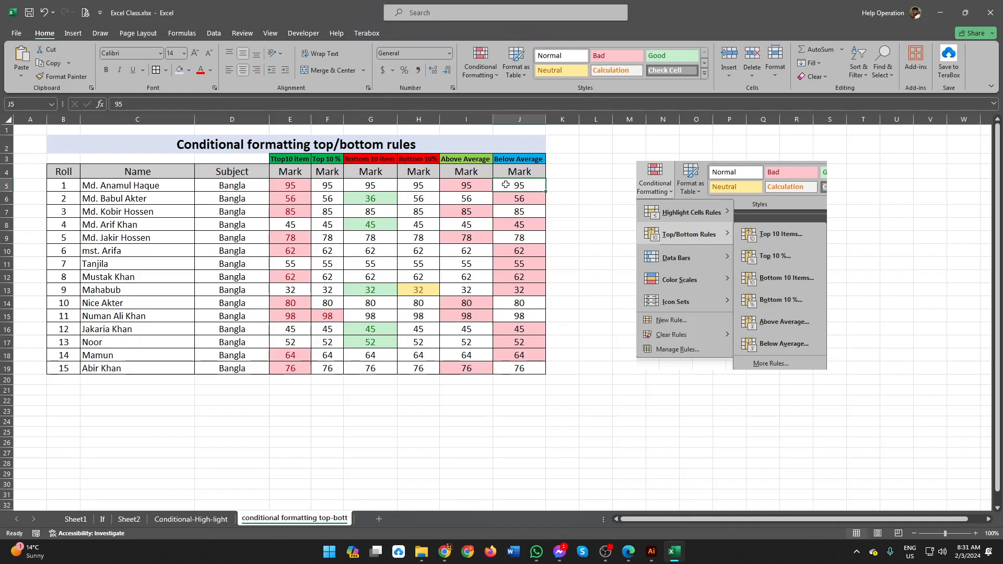